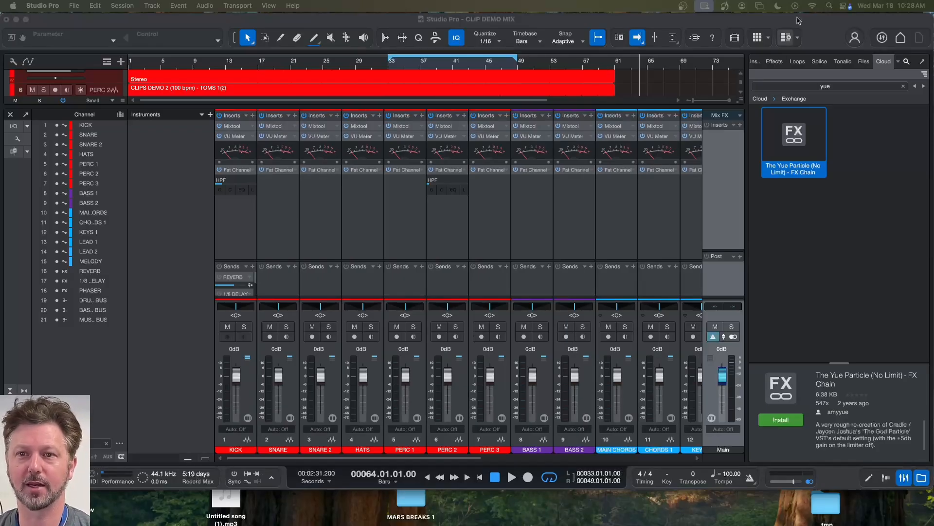
Hide the browser and load The Yue Particle (No Limit)(3) FX chain into the Main bus inserts
left_click(921, 480)
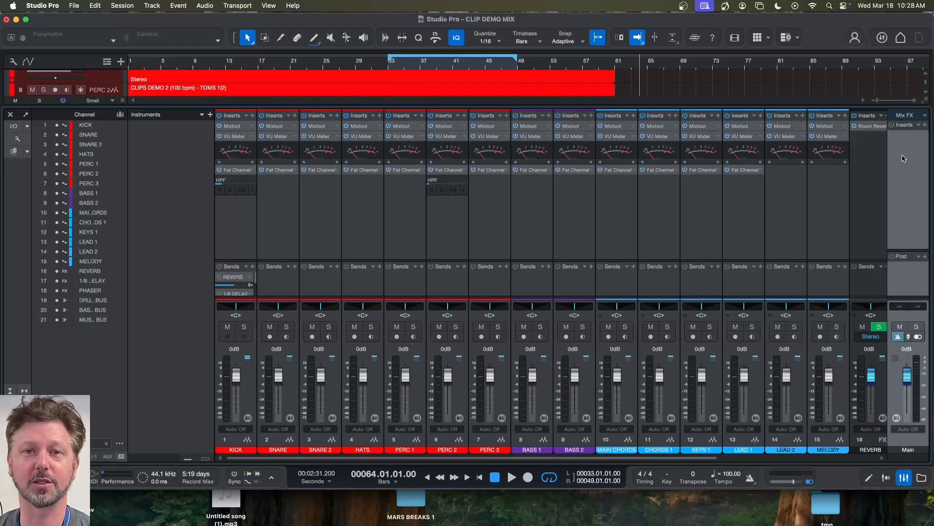
left_click(918, 125)
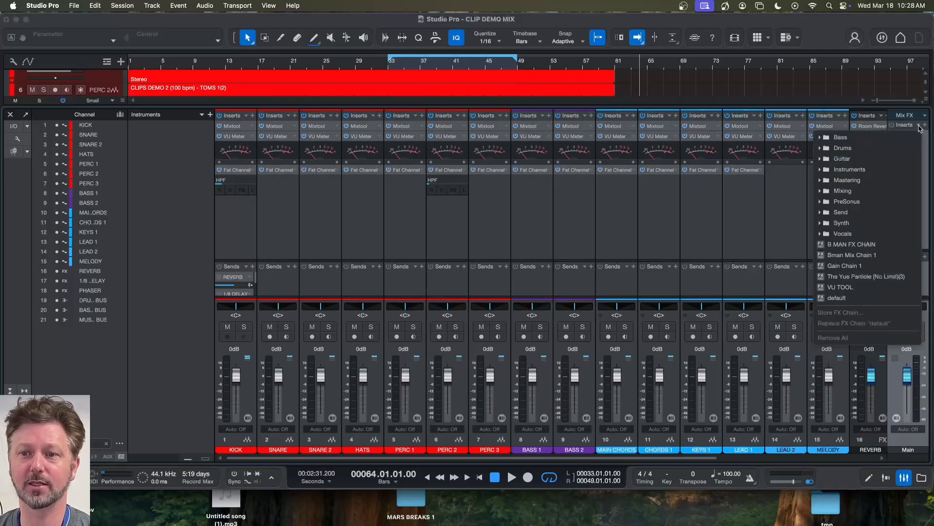
left_click(862, 277)
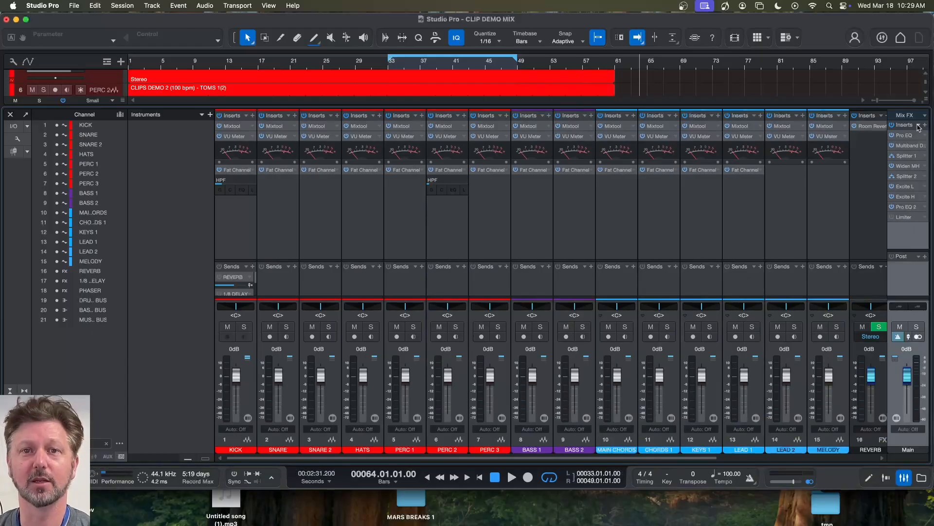
Review The Yue Particle (No Limit) FX chain entry in the Cloud browser, then hide the browser
left_click(922, 478)
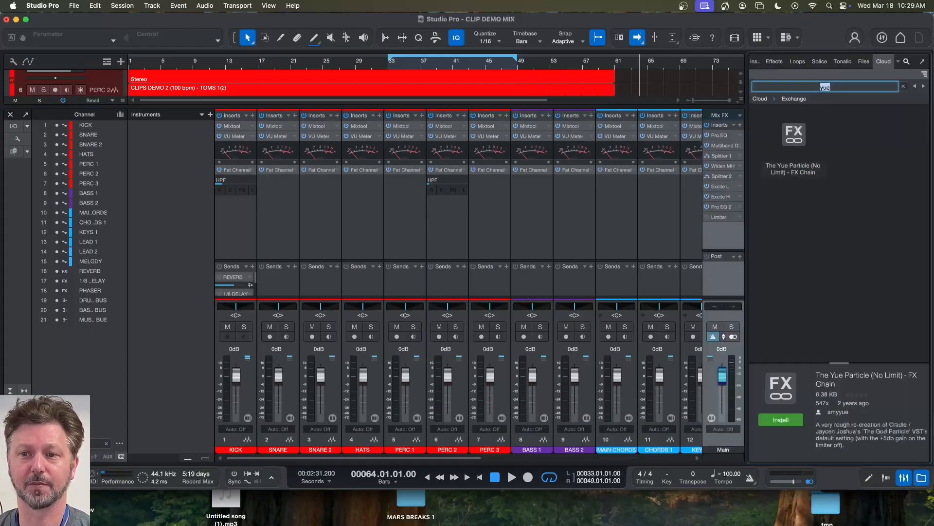
left_click(878, 62)
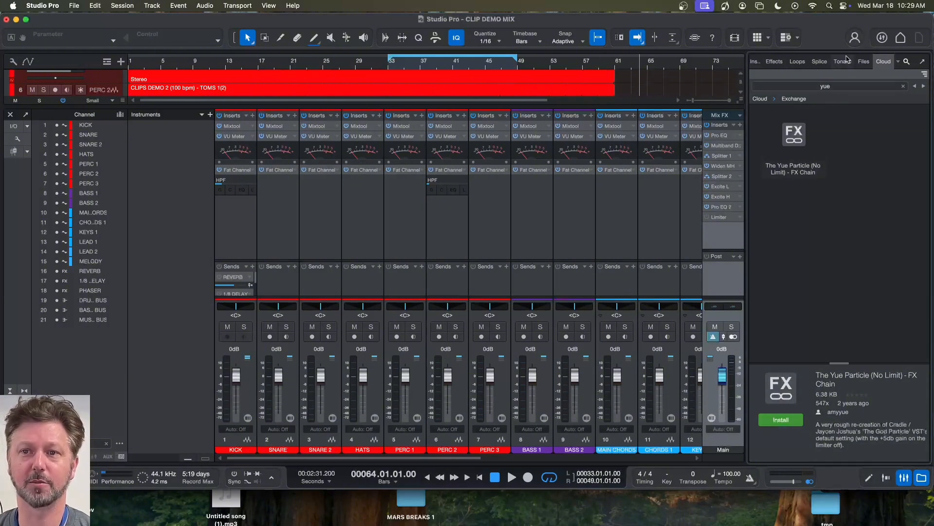
left_click(921, 477)
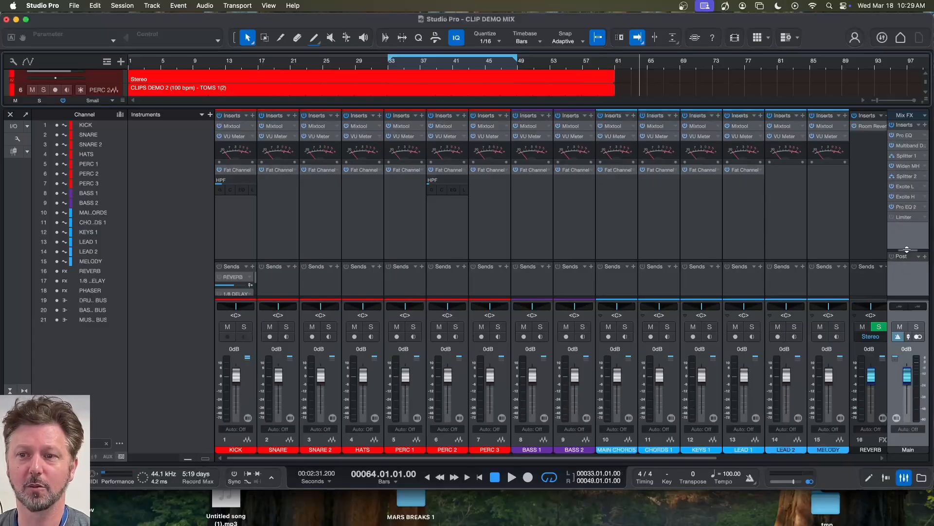
Enlarge the Main bus Post section, insert a Spectrum Meter there, and move its window clear of the Main channel
left_click_drag(907, 251, 907, 231)
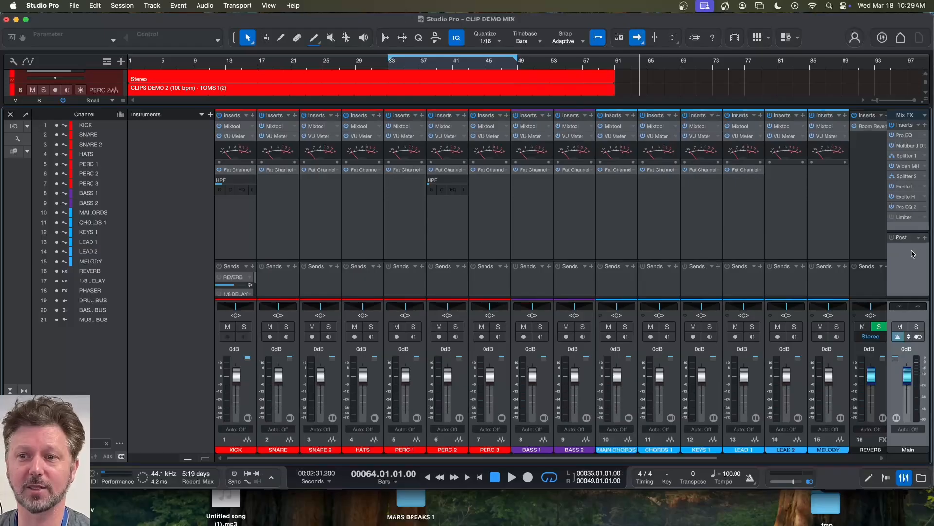
left_click(922, 238)
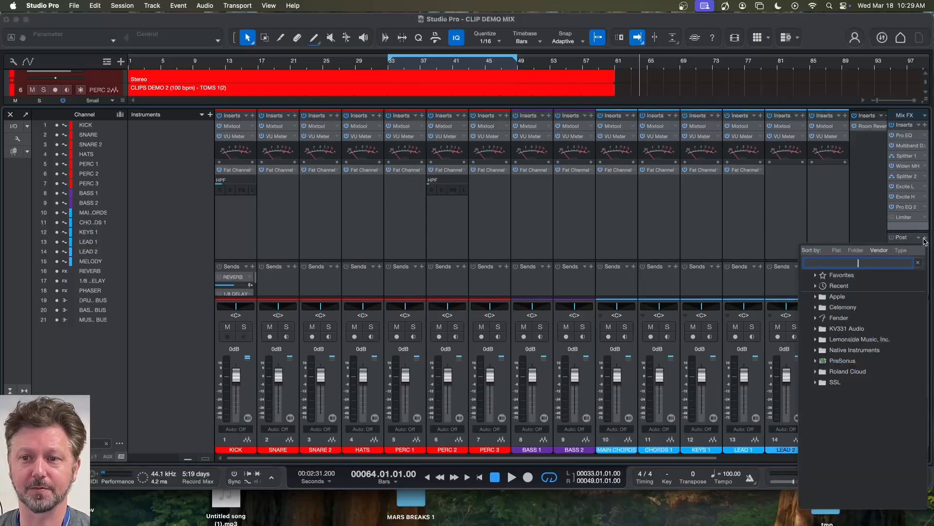
type("spec")
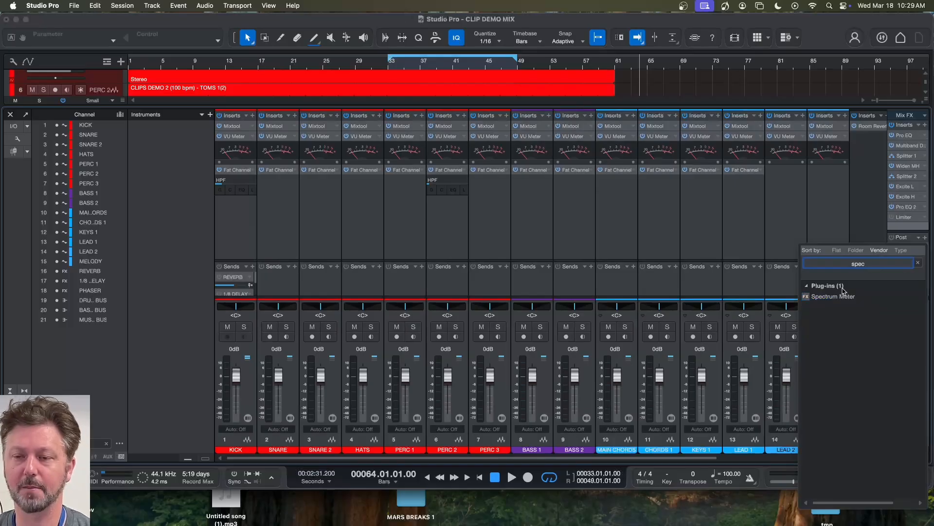
left_click(828, 295)
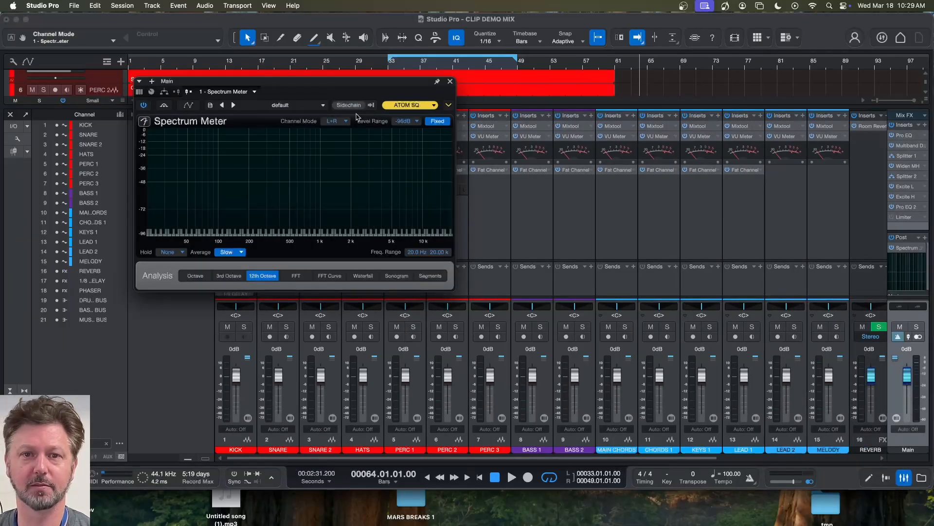
left_click_drag(350, 90, 227, 28)
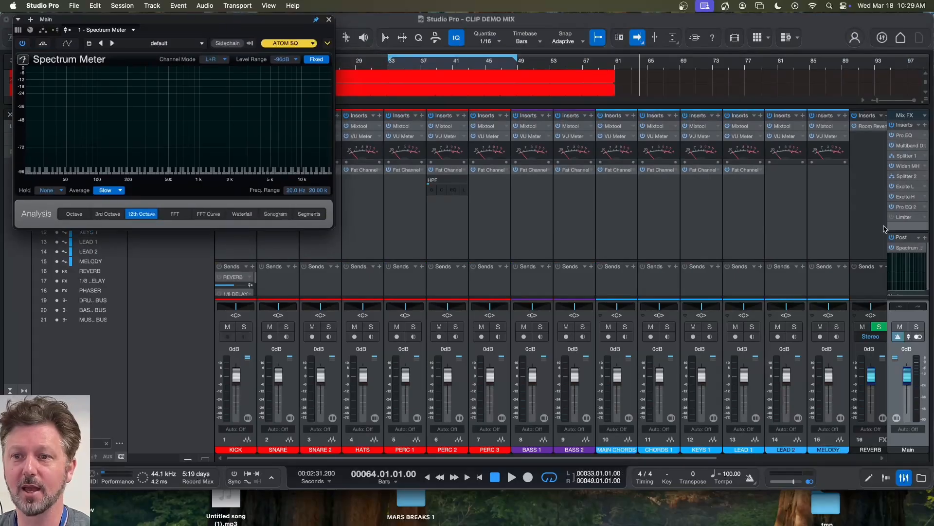
left_click(913, 248)
left_click(913, 249)
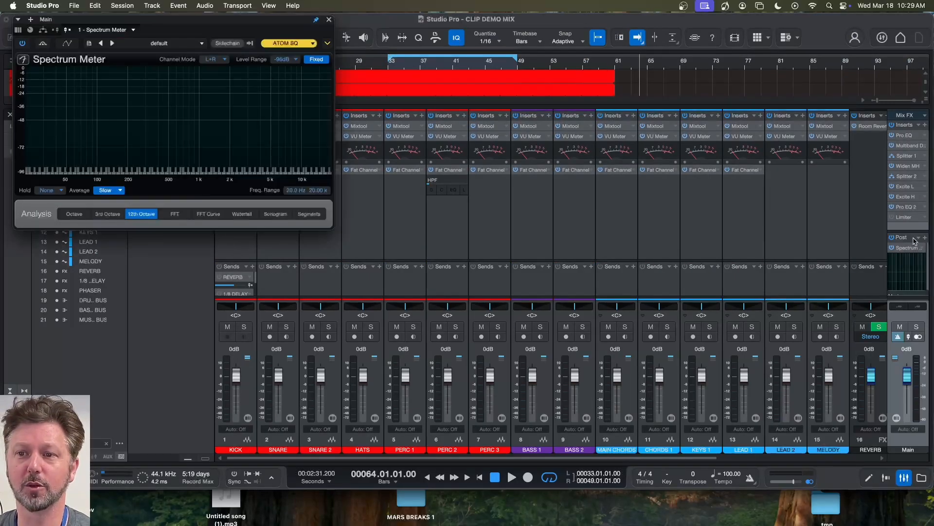
Insert a Level Meter in the Main bus Post section and spread the two meter windows apart
left_click(926, 238)
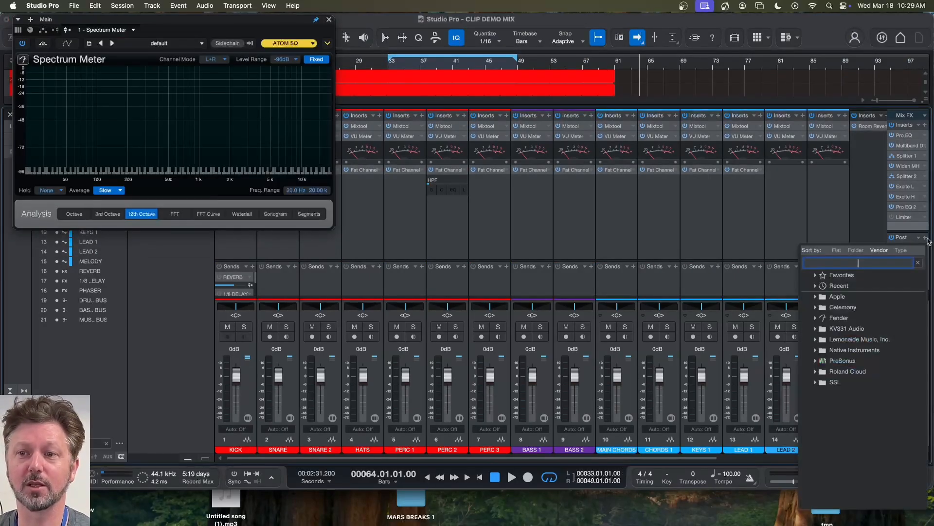
type("lev")
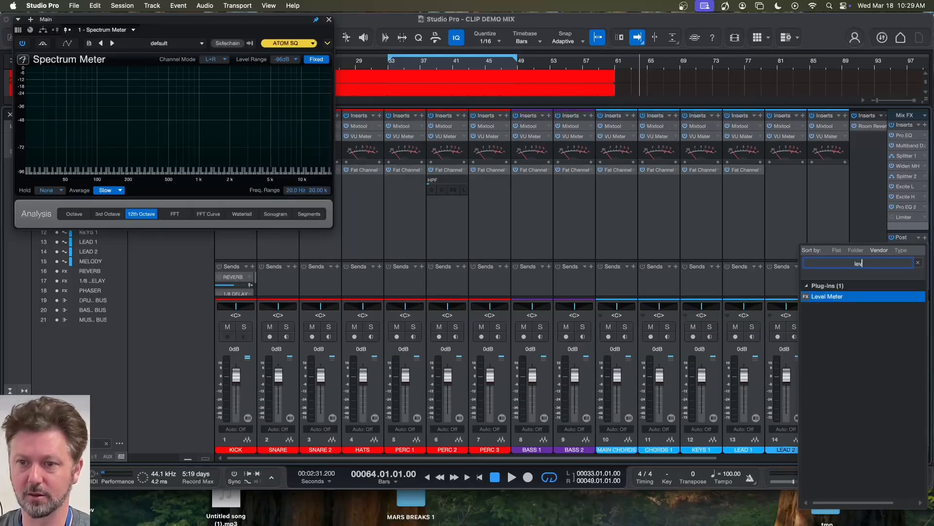
double_click(839, 297)
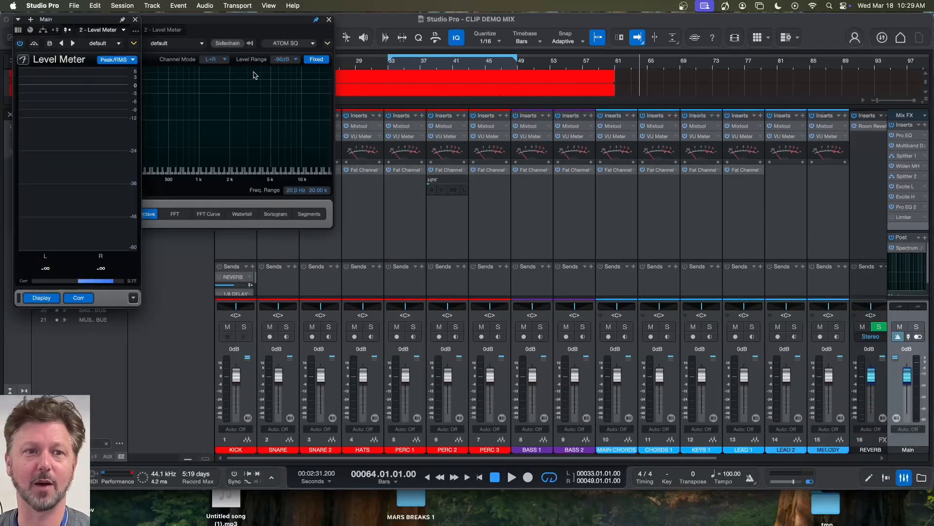
left_click_drag(86, 19, 74, 230)
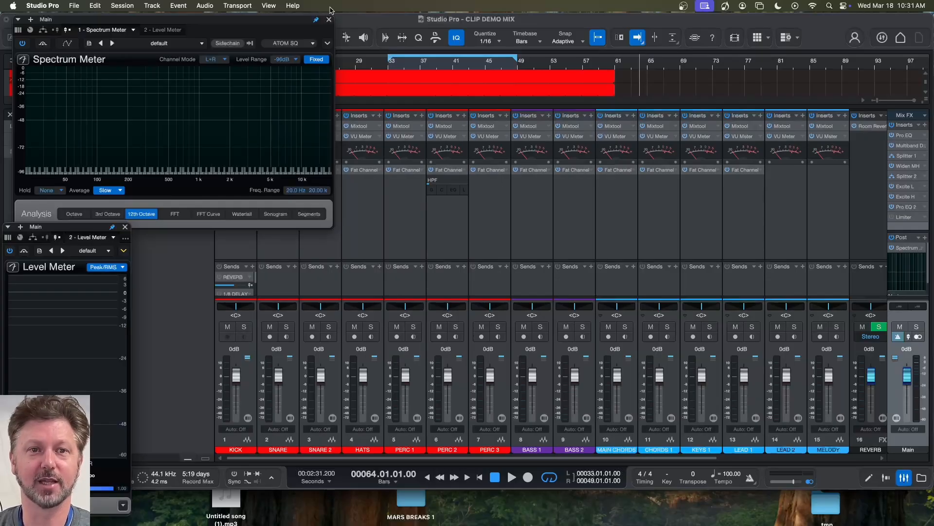
left_click_drag(193, 21, 739, 53)
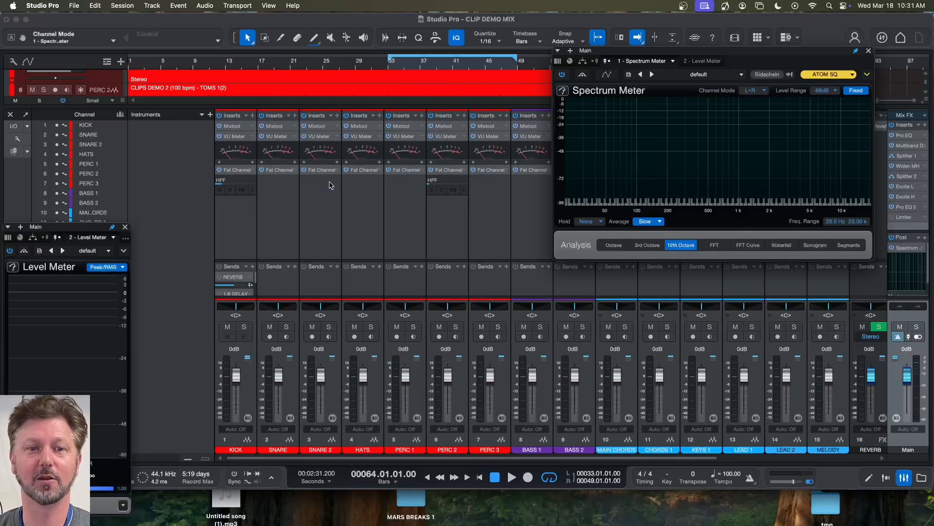
Solo the KICK channel, play from bar 33, and place the Level Meter beside the Spectrum Meter
left_click(245, 328)
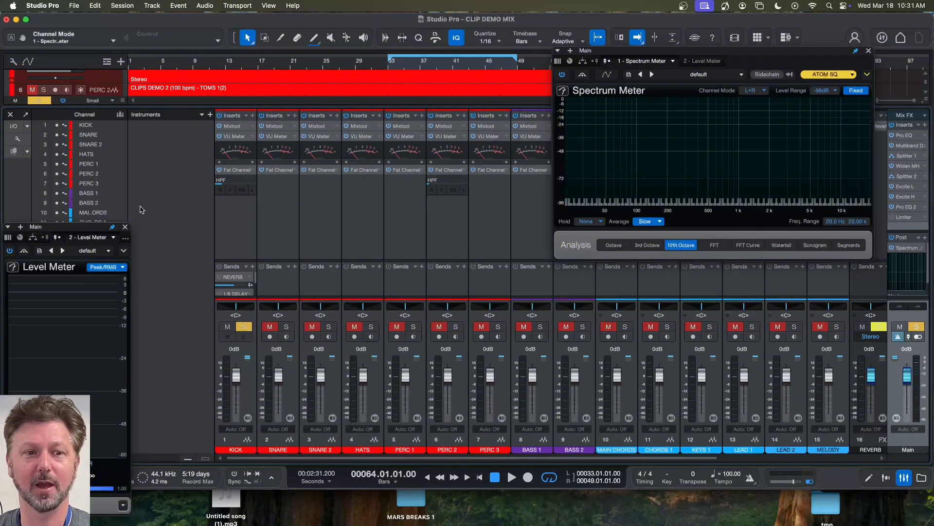
left_click_drag(68, 229, 155, 153)
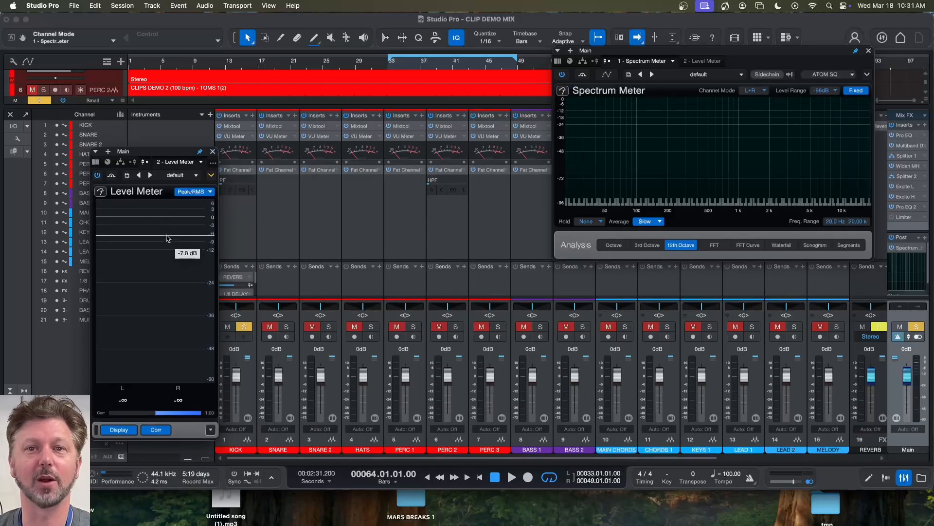
left_click_drag(161, 152, 115, 132)
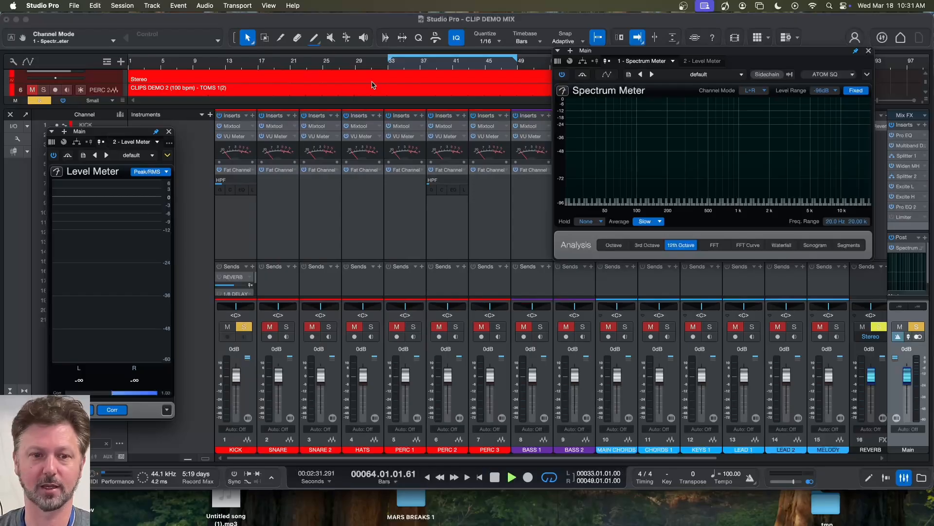
left_click(381, 62)
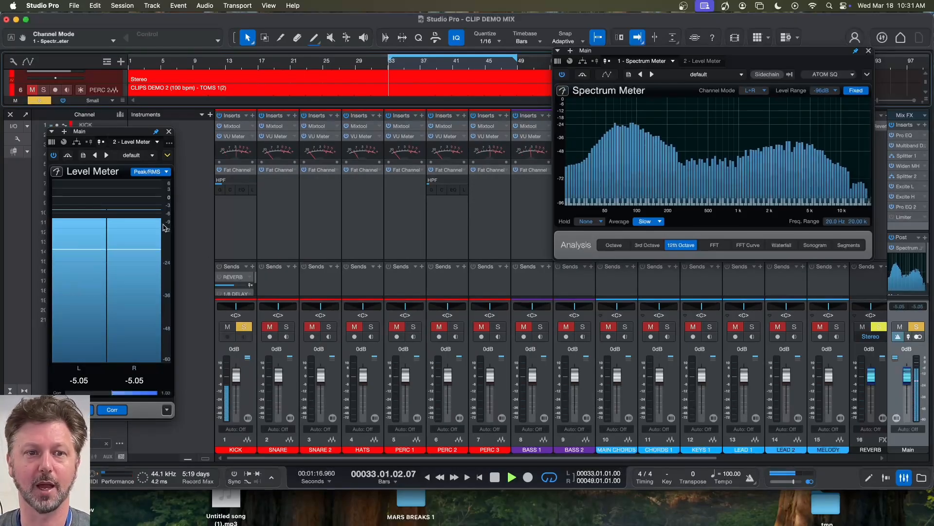
left_click_drag(111, 136, 450, 47)
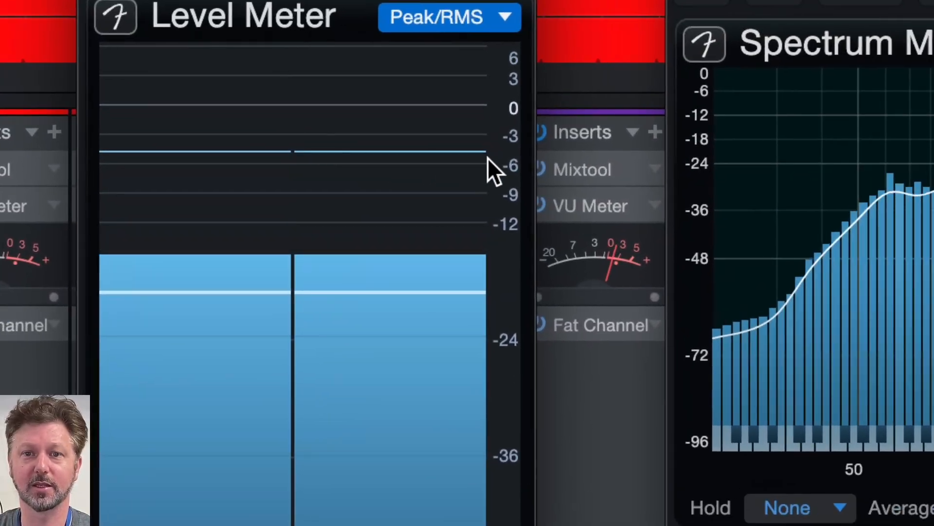
Lower the KICK channel's volume to -6.3 dB
mouse_move(243, 224)
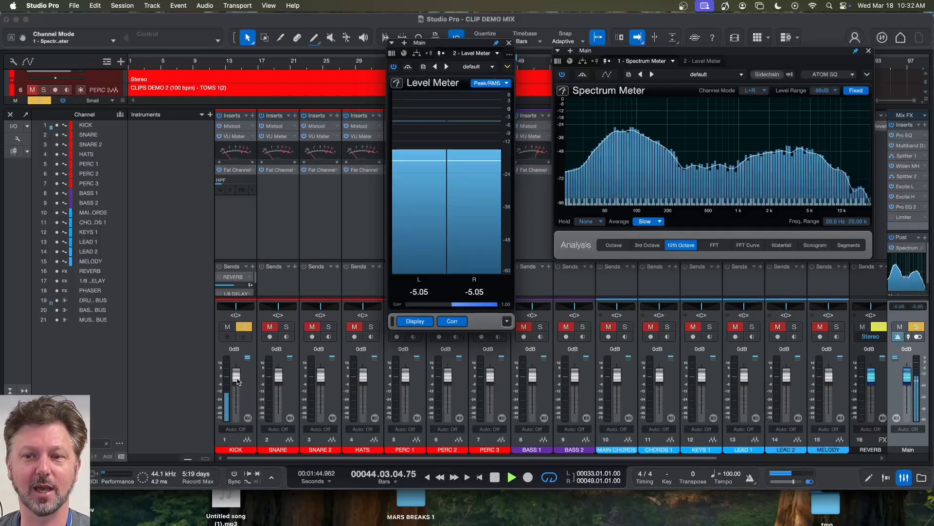
left_click_drag(237, 381, 236, 388)
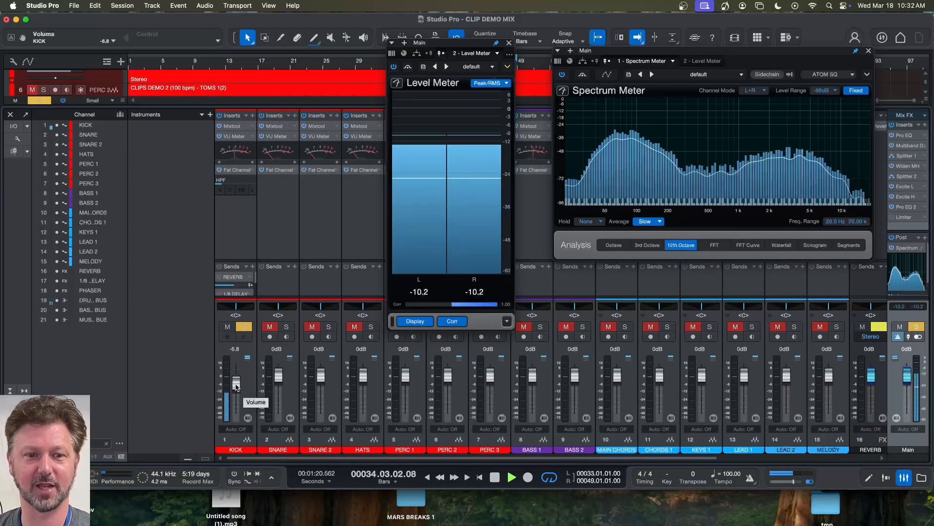
left_click_drag(236, 387, 236, 386)
Solo the SNARE channel along with the kick and set its volume to -7.2 dB
scroll(237, 385, "right", 1)
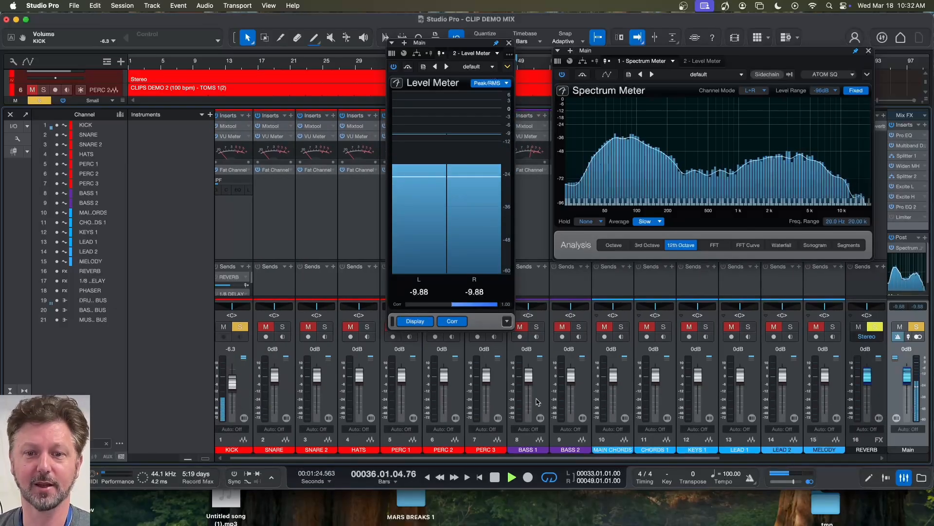
left_click(283, 327)
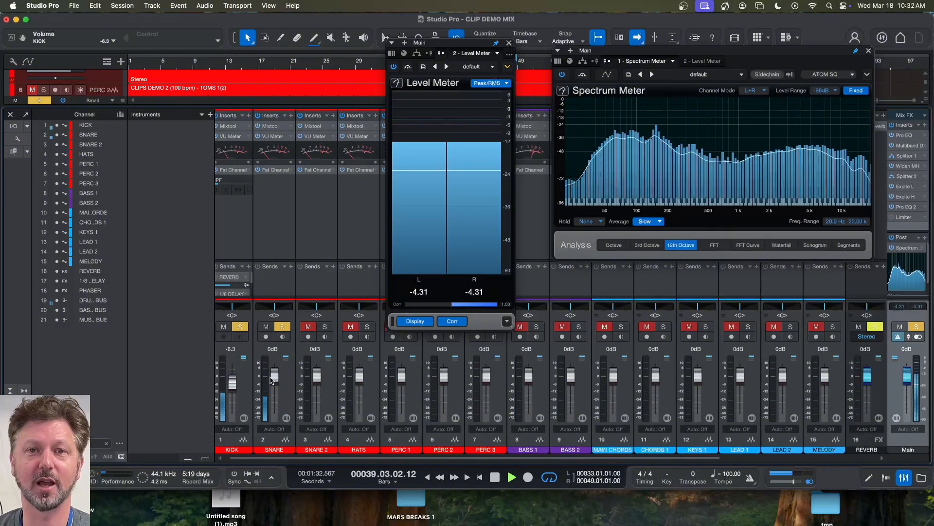
left_click_drag(272, 379, 272, 383)
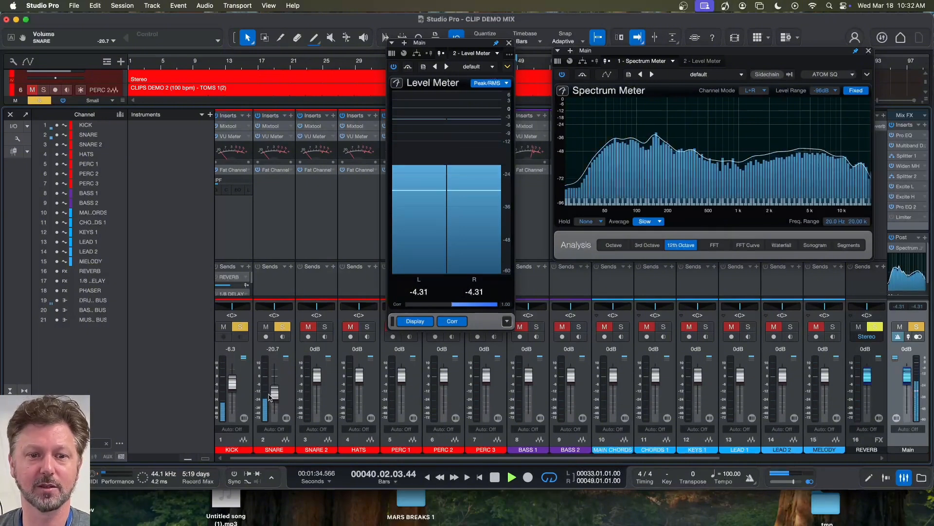
left_click(270, 395)
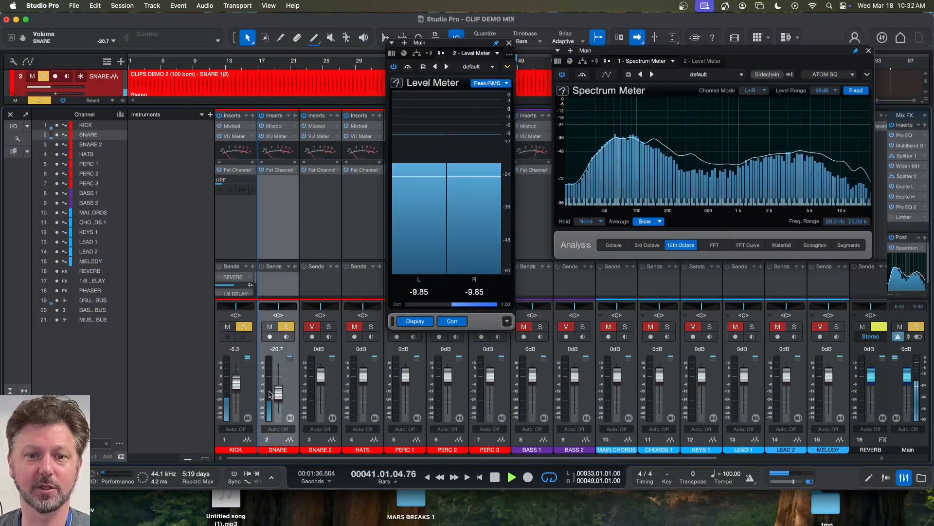
left_click_drag(281, 395, 280, 390)
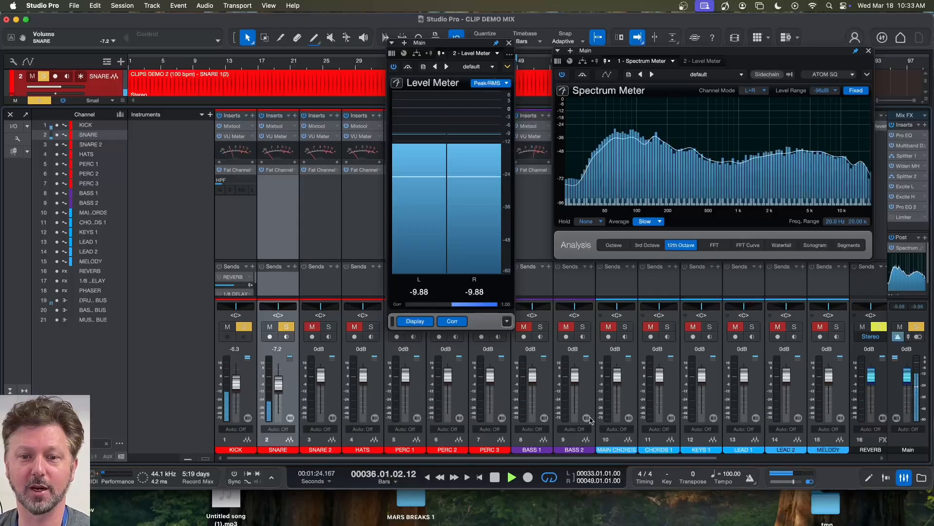
Add BASS 1 to the soloed channels, move the Spectrum Meter to the centre of the mixer, and resume playback
left_click(541, 327)
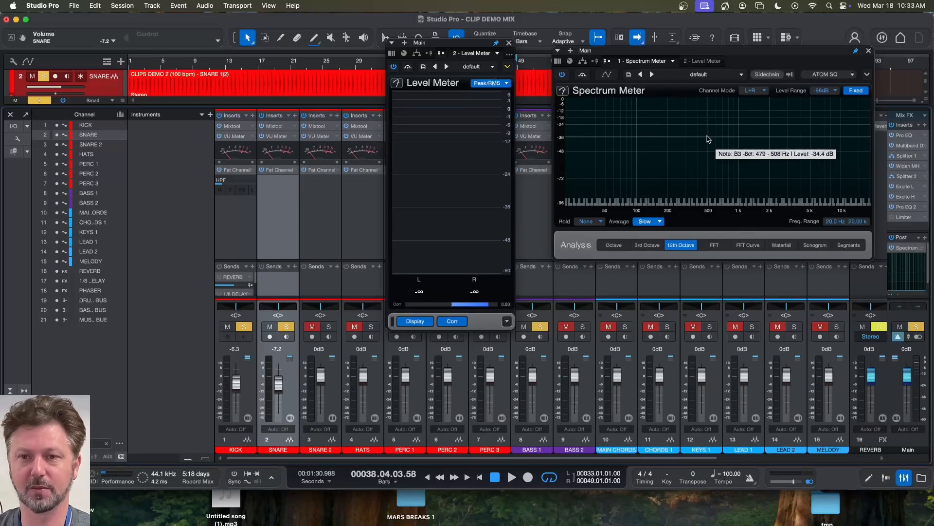
left_click_drag(736, 50, 489, 151)
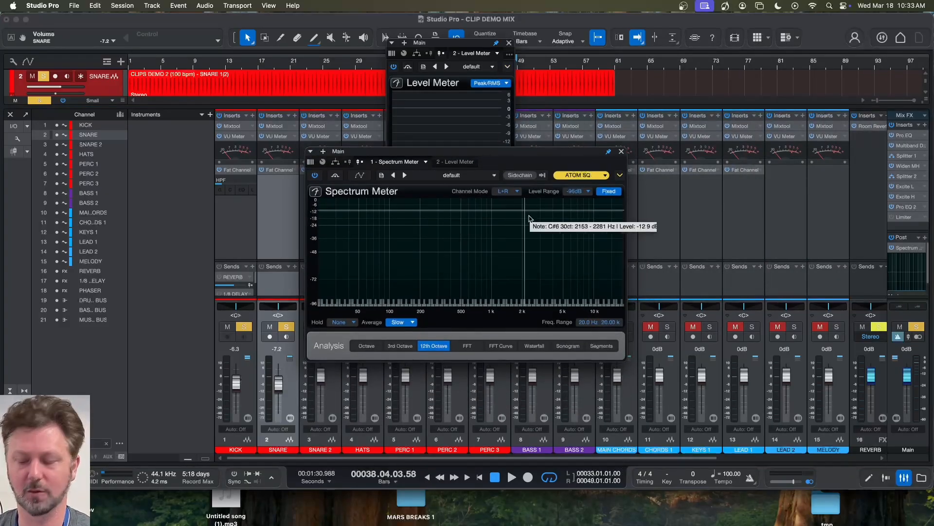
key("space")
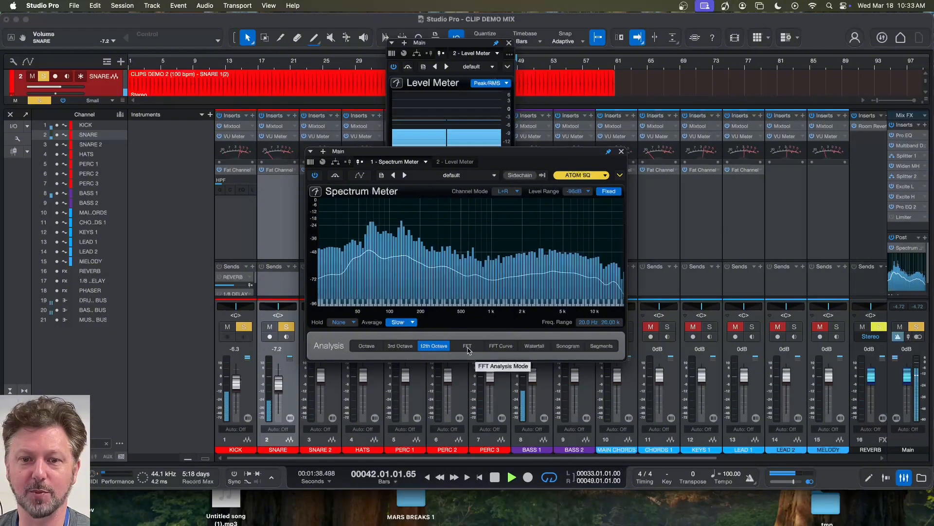
Try the FFT display in the Spectrum Meter, then switch its analysis mode to FFT Curve
left_click(497, 349)
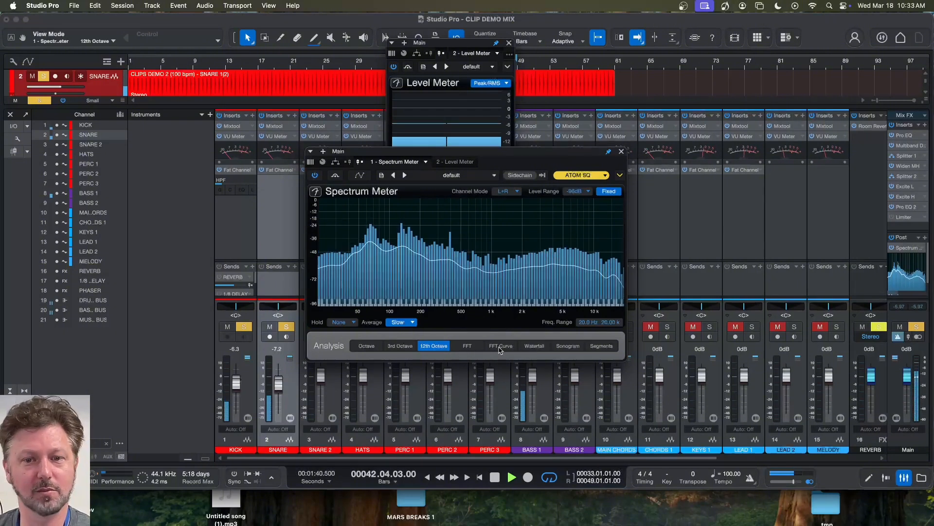
left_click(467, 347)
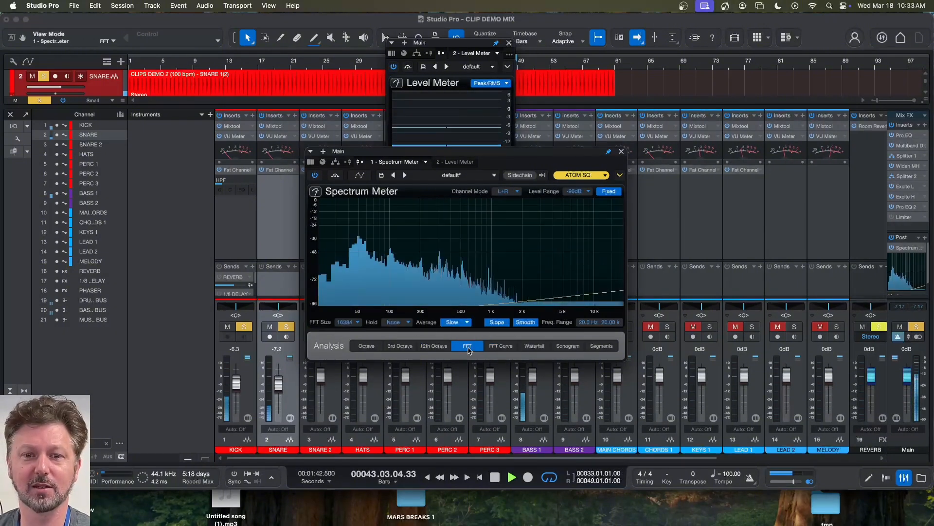
left_click(498, 347)
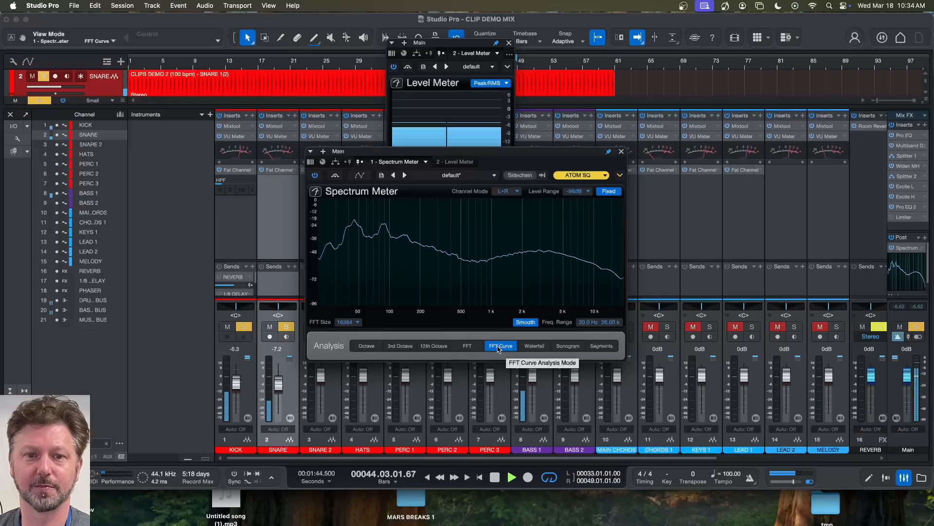
Compare the Spectrum Meter's 12th Octave, 3rd Octave, Waterfall, Sonogram, Segments, FFT and FFT Curve analysis modes during playback
left_click(432, 346)
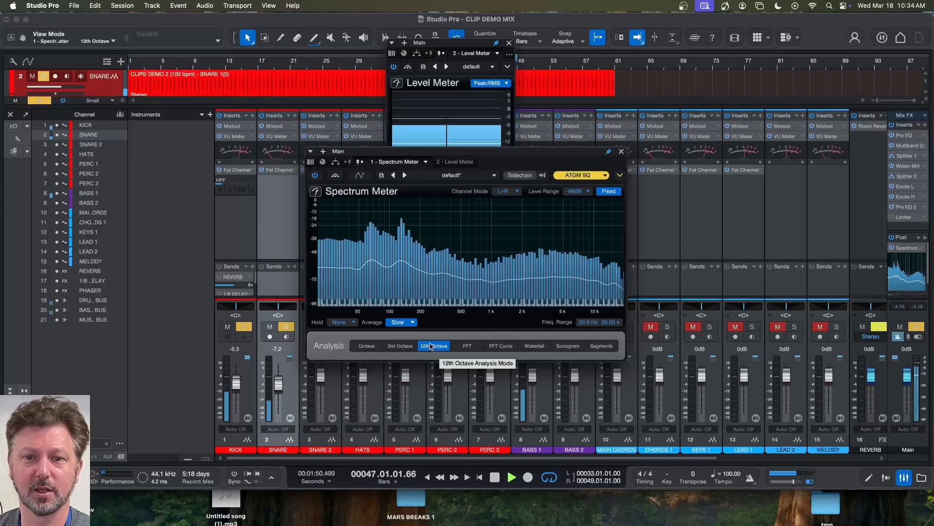
left_click(500, 347)
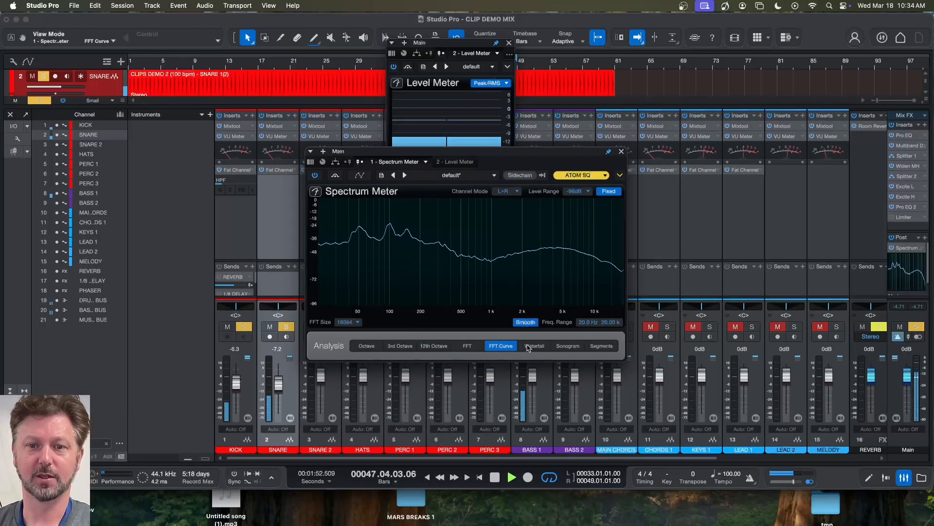
left_click(400, 346)
left_click(501, 346)
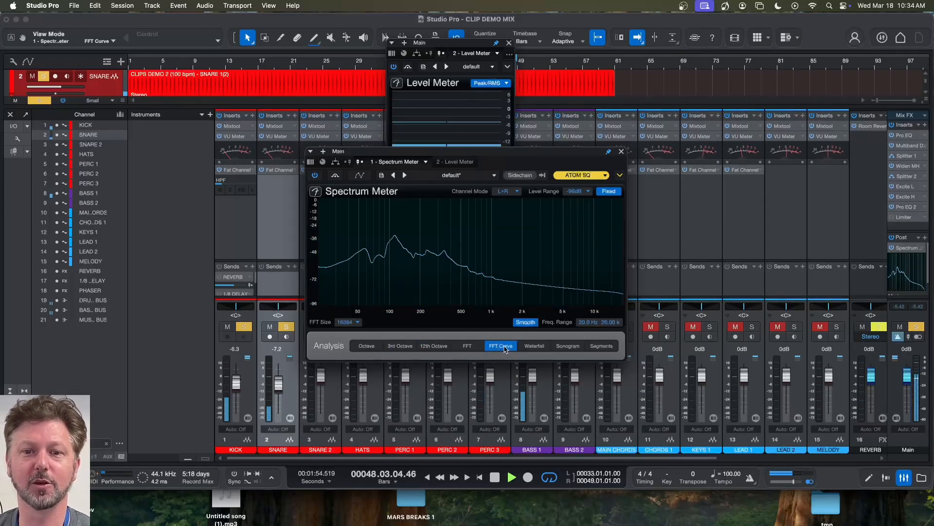
left_click(532, 347)
left_click(568, 346)
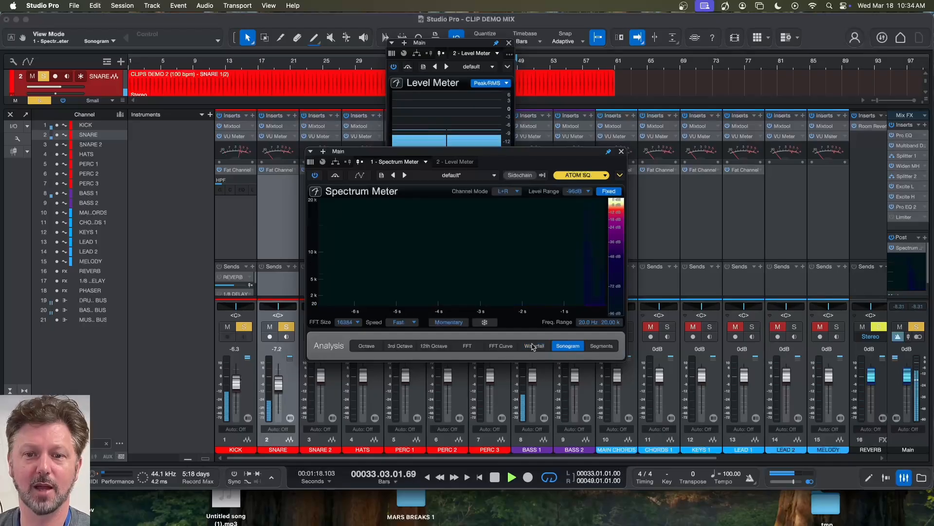
left_click(593, 347)
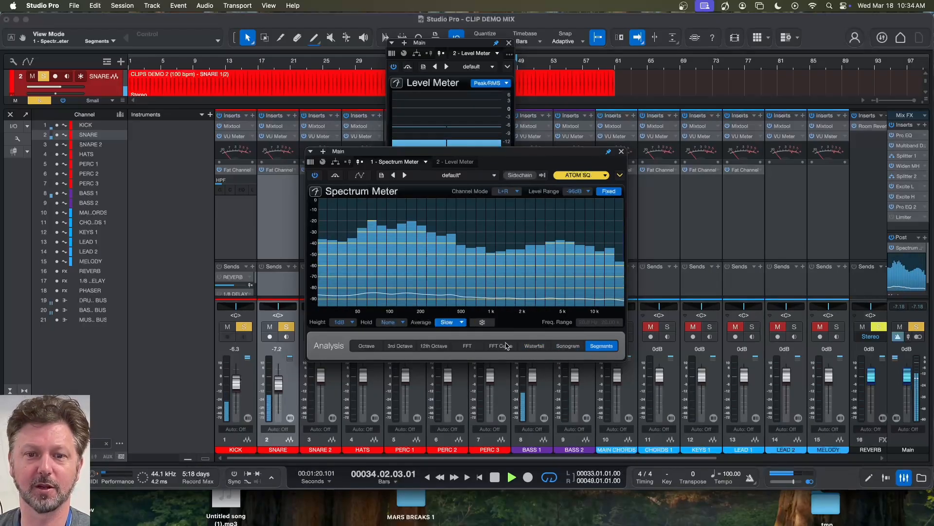
left_click(468, 347)
left_click(502, 347)
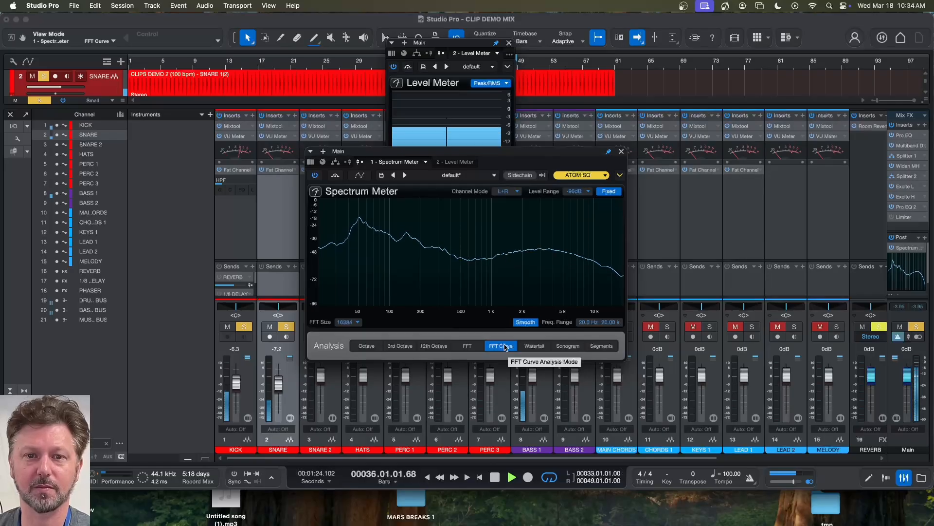
Set the Spectrum Meter's analysis mode to 12th Octave and move the meter beside the Level Meter
left_click(434, 346)
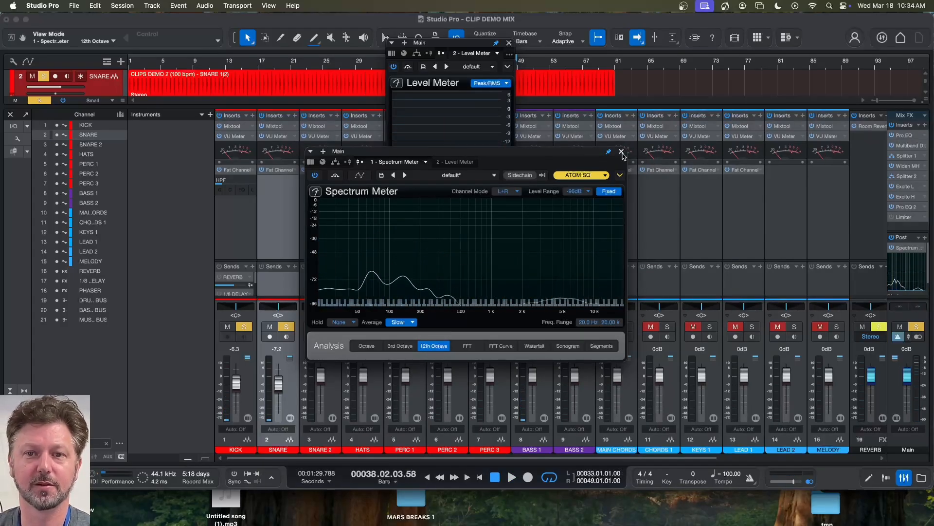
left_click_drag(558, 155, 775, 46)
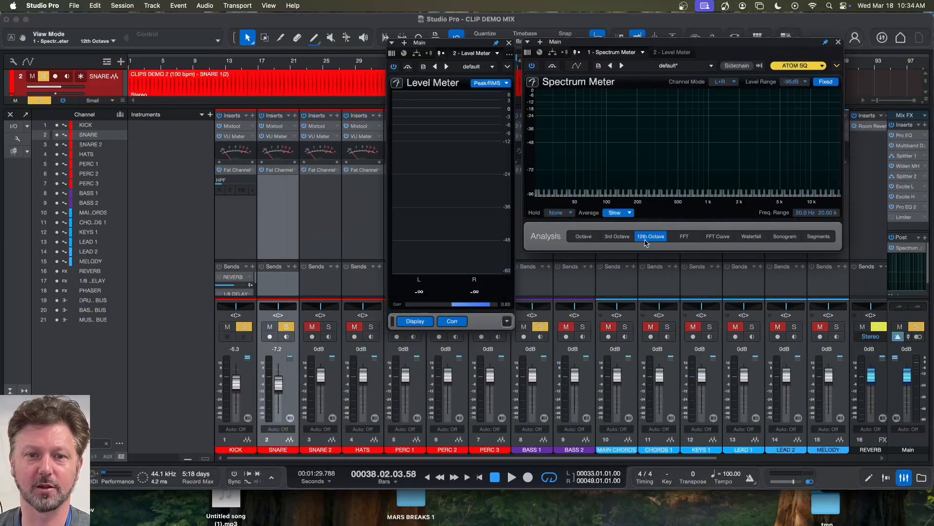
Lower the BASS 1 channel's volume to -8.5 dB, starting and stopping playback to judge it against the kick and snare
key("space")
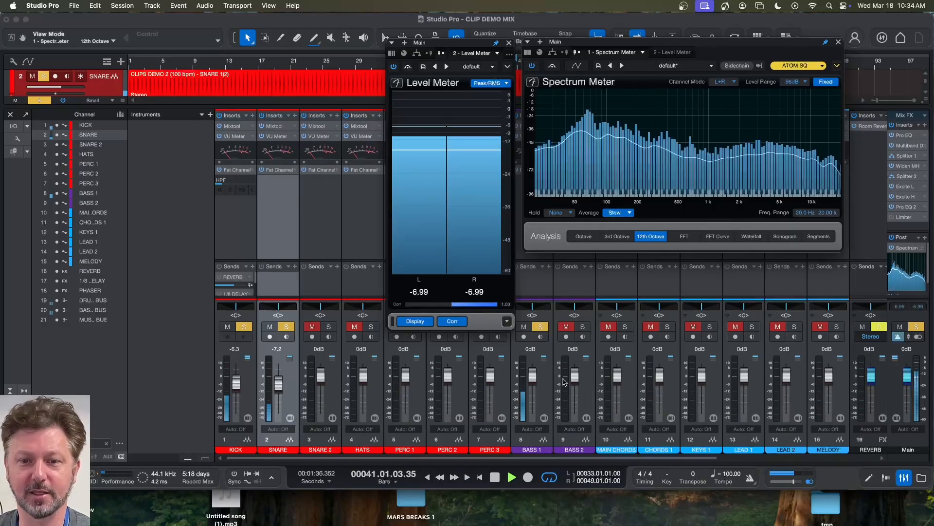
key("space")
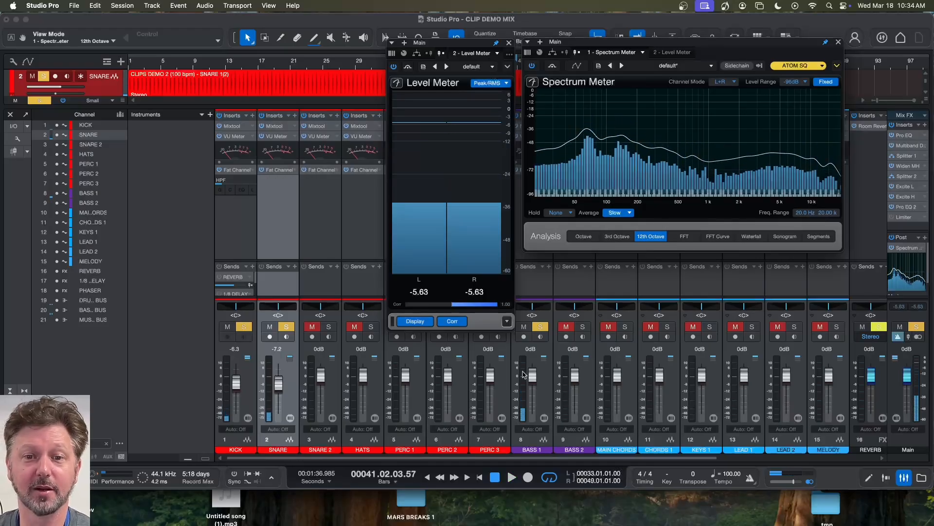
left_click_drag(532, 378, 532, 384)
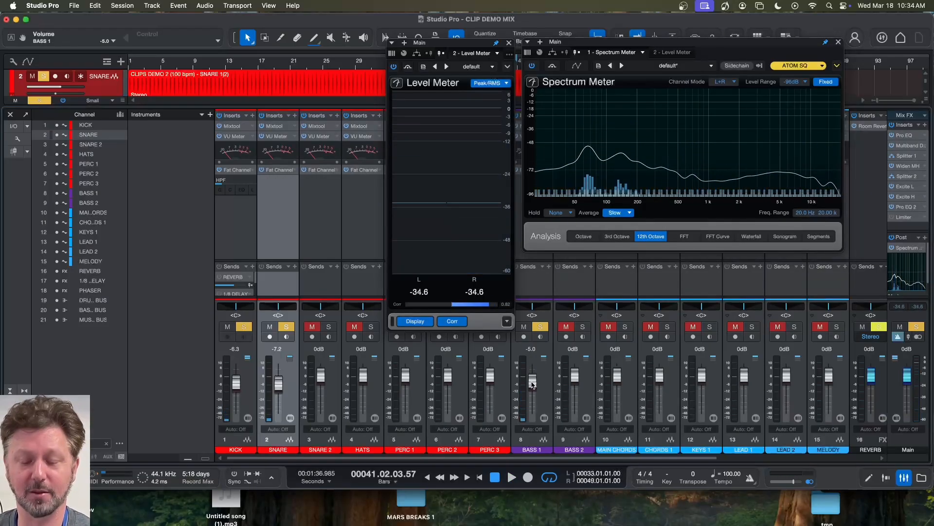
key("space")
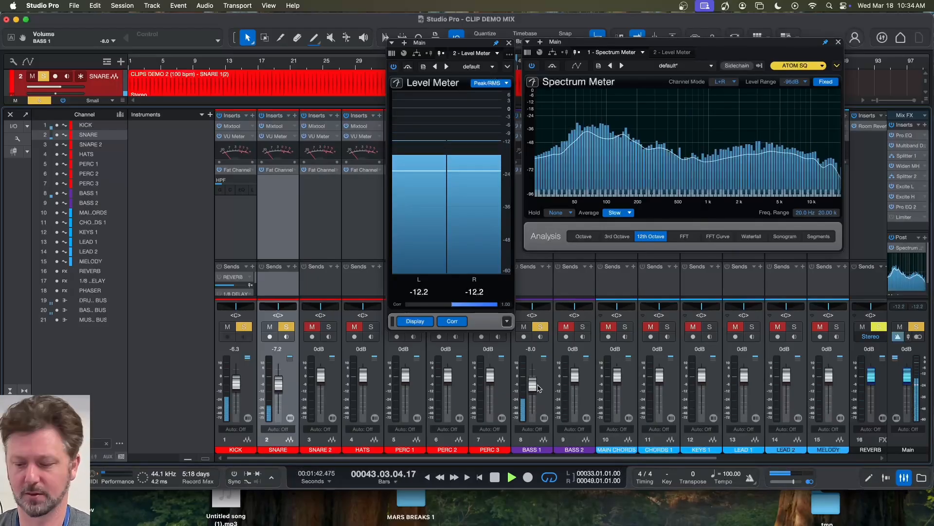
key("space")
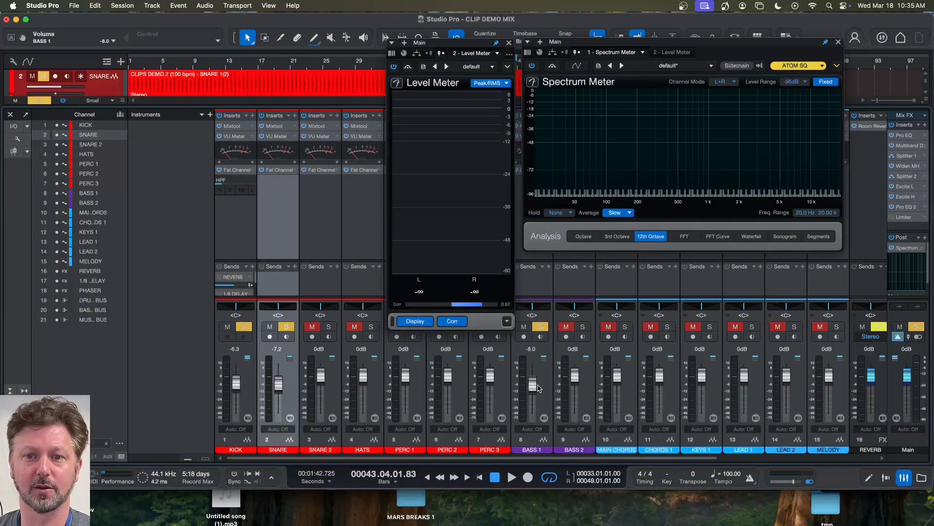
key("space")
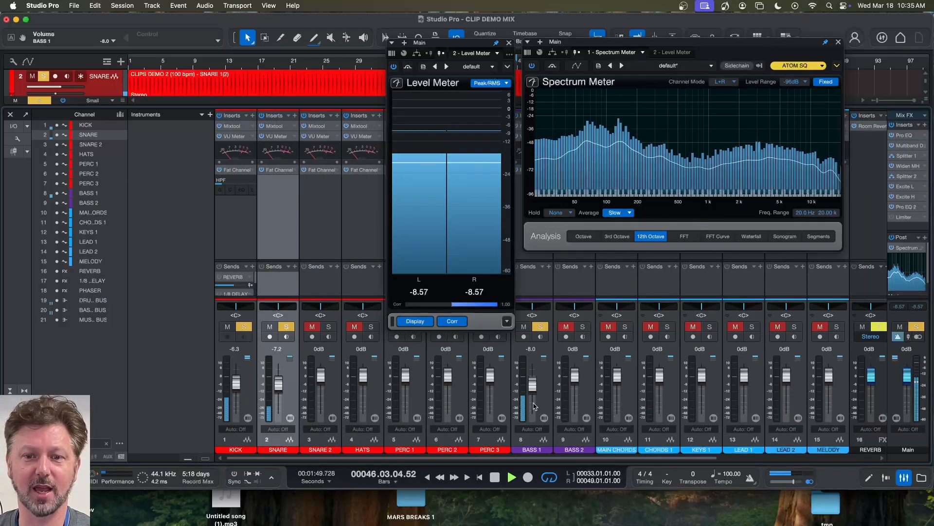
scroll(535, 392, "down", 1)
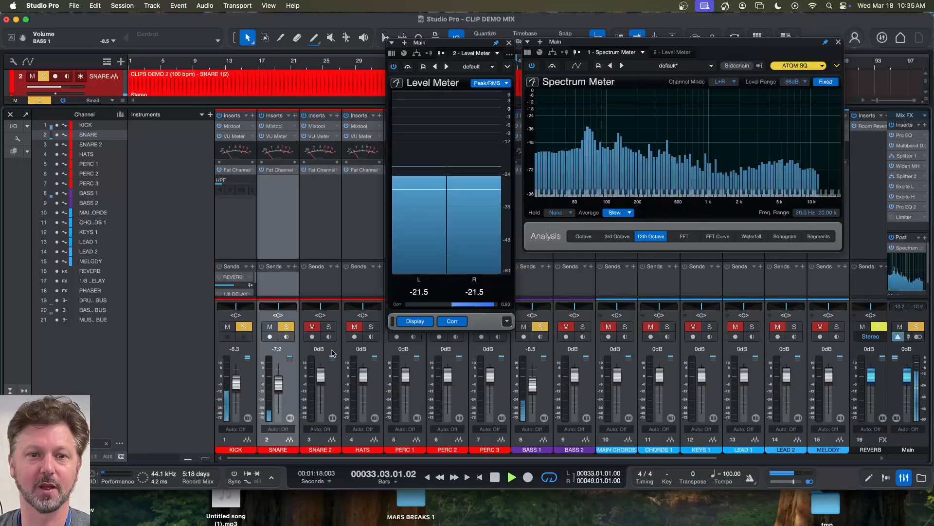
Add SNARE 2 to the soloed channels, with its volume at -10.4 dB and its pan at L51
left_click(329, 327)
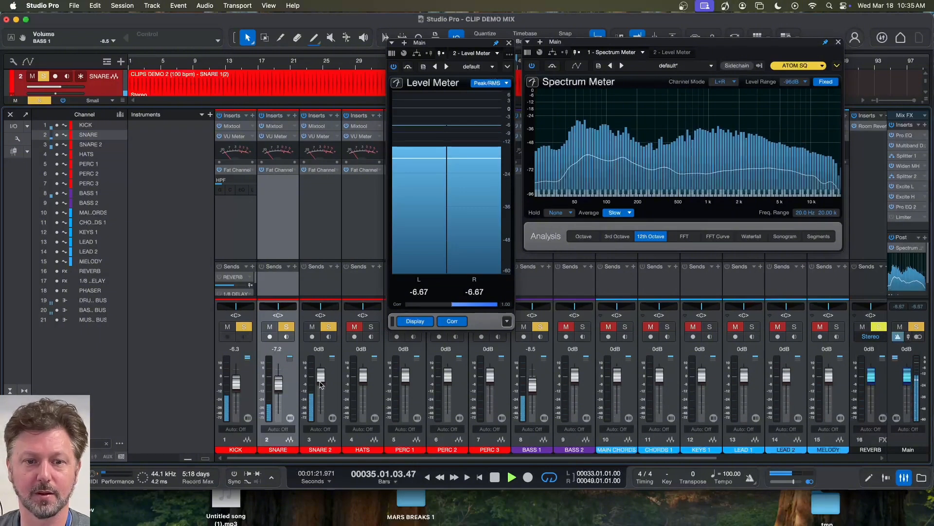
left_click_drag(321, 383, 321, 394)
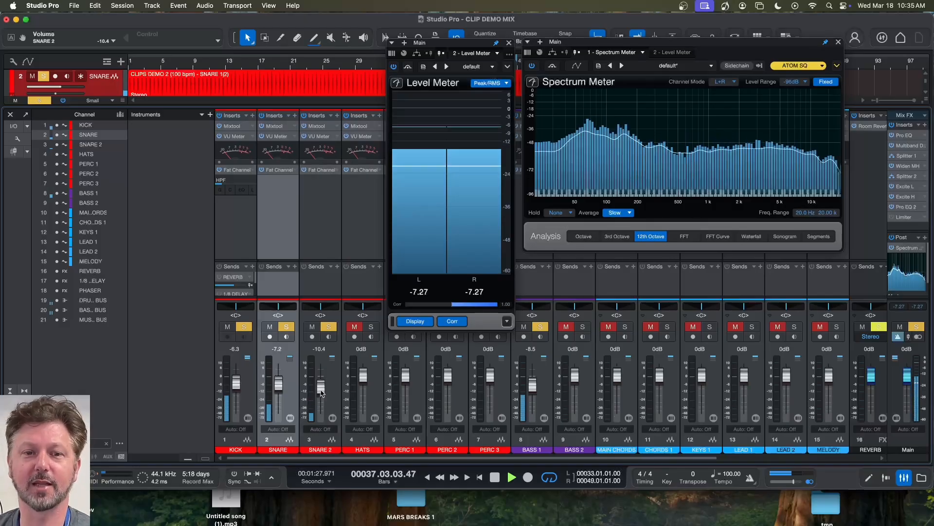
left_click_drag(320, 304, 310, 312)
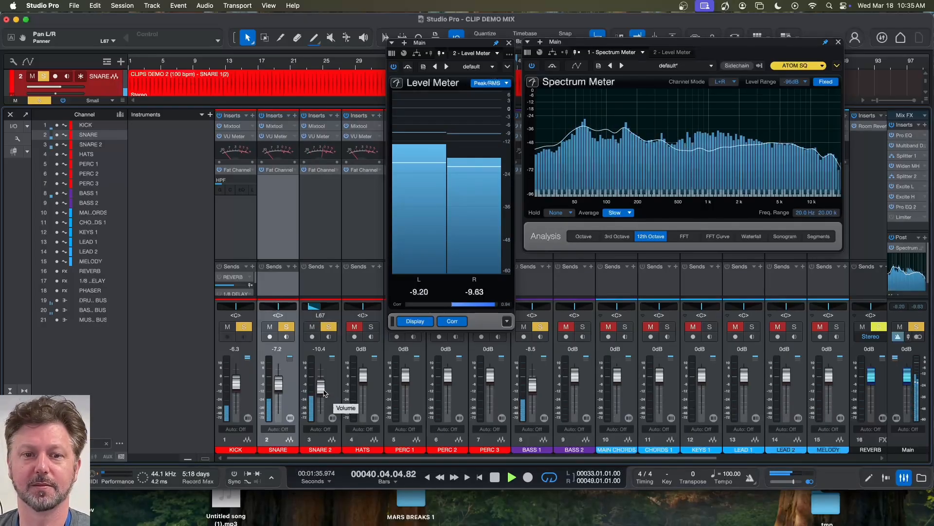
left_click_drag(310, 309, 312, 308)
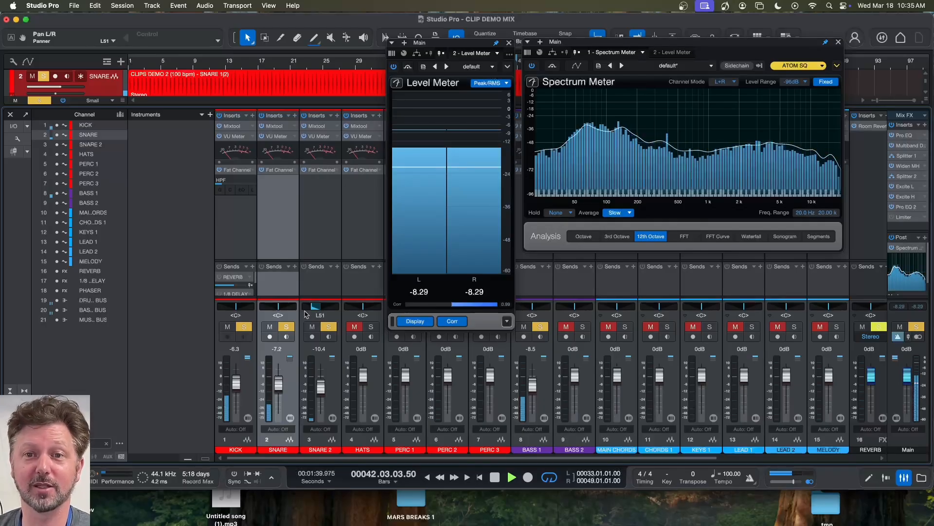
Add HATS to the soloed channels at -13.0 dB and move the Level Meter off the percussion channels
left_click(371, 327)
left_click_drag(363, 375, 362, 391)
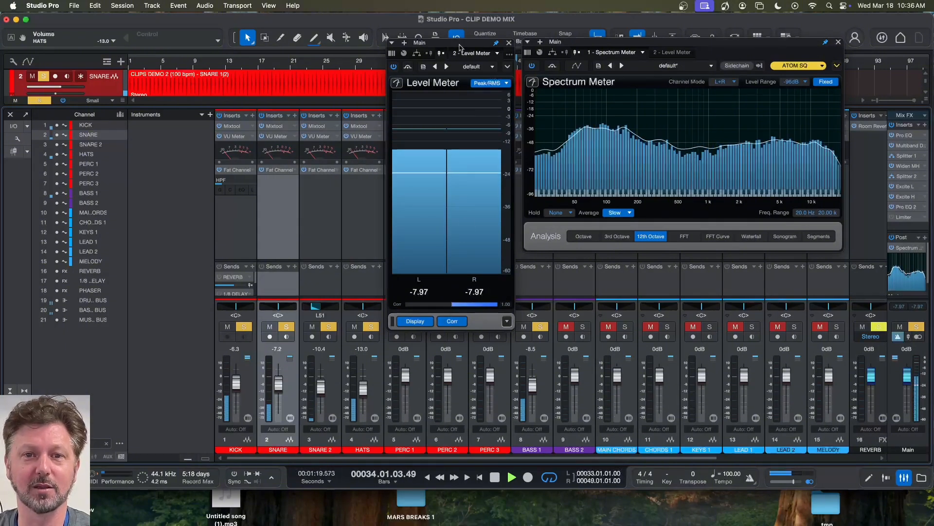
left_click_drag(450, 44, 728, 125)
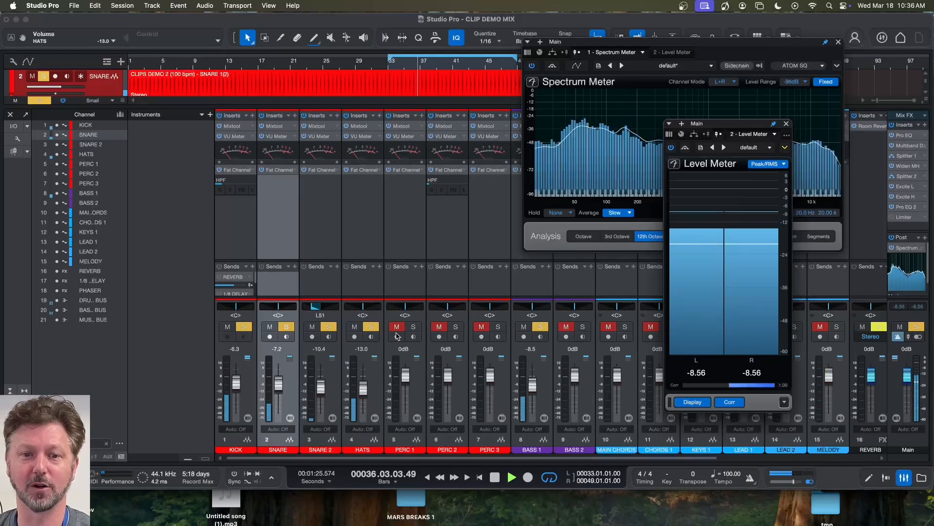
Add PERC 1 to the soloed channels, with its volume at -18.1 dB and its pan at R51
left_click(414, 327)
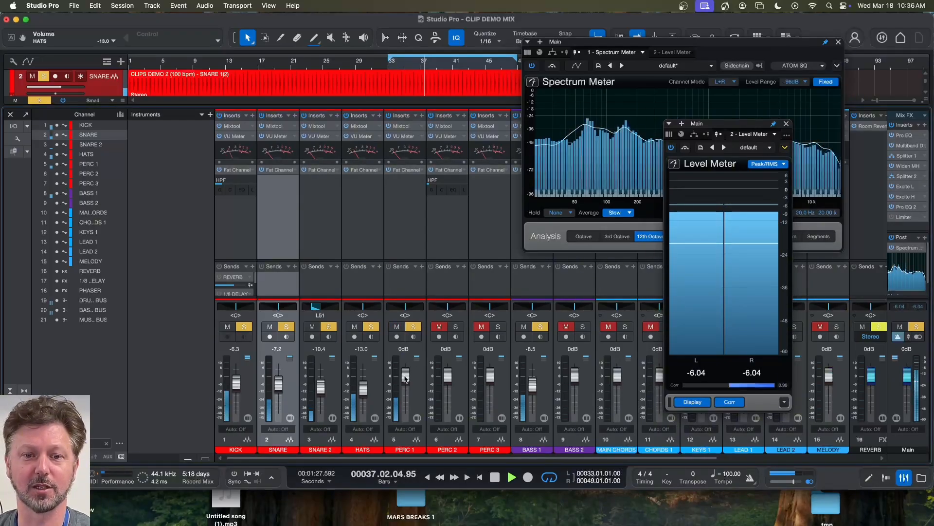
left_click_drag(406, 376, 407, 391)
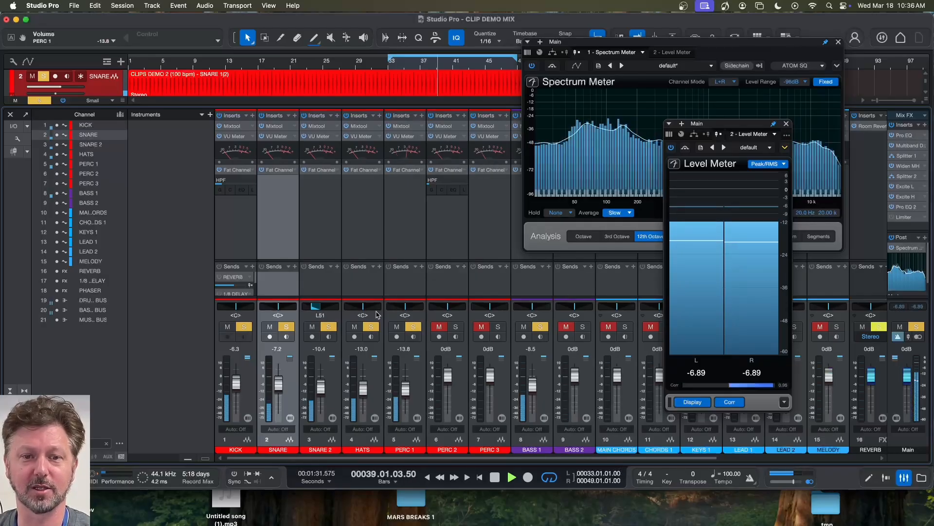
left_click_drag(404, 310, 416, 310)
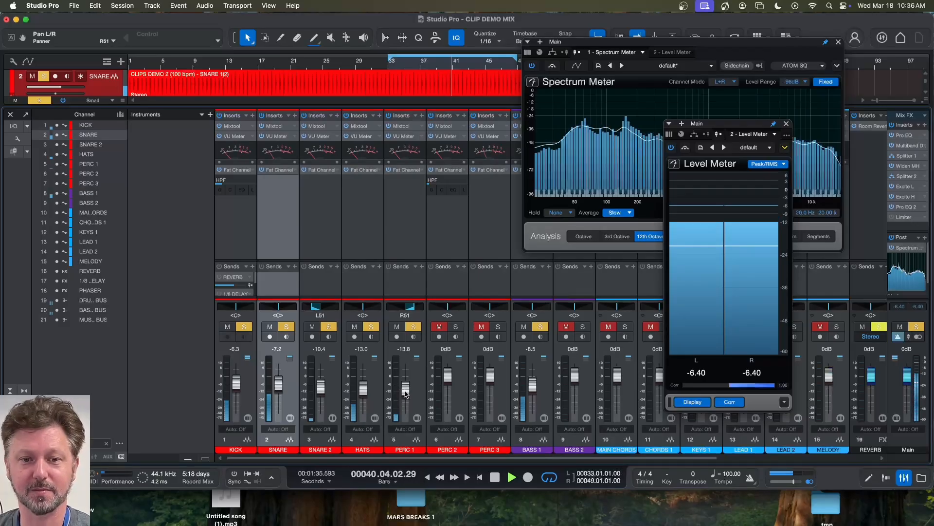
left_click_drag(406, 390, 402, 394)
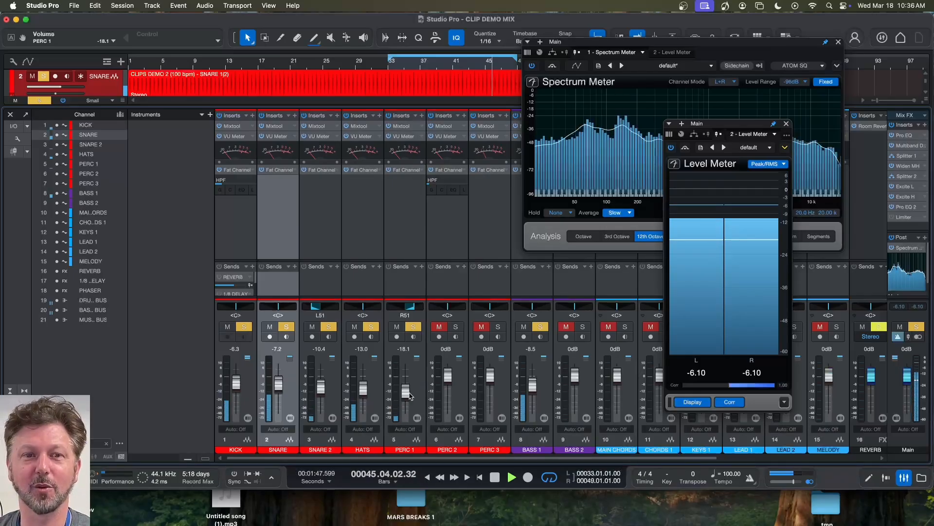
right_click(410, 396)
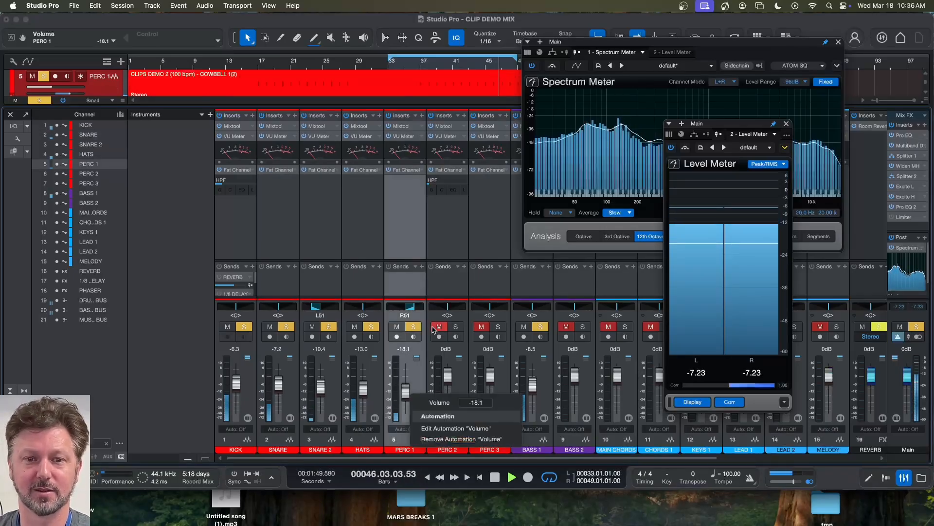
left_click(459, 374)
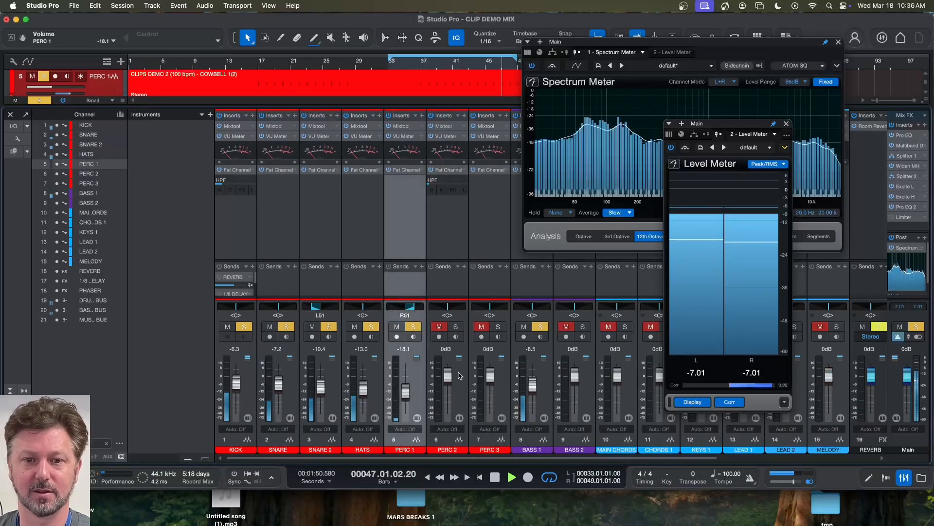
Add PERC 2 to the soloed channels, with its volume at -8.0 dB and its pan at L26
left_click(456, 327)
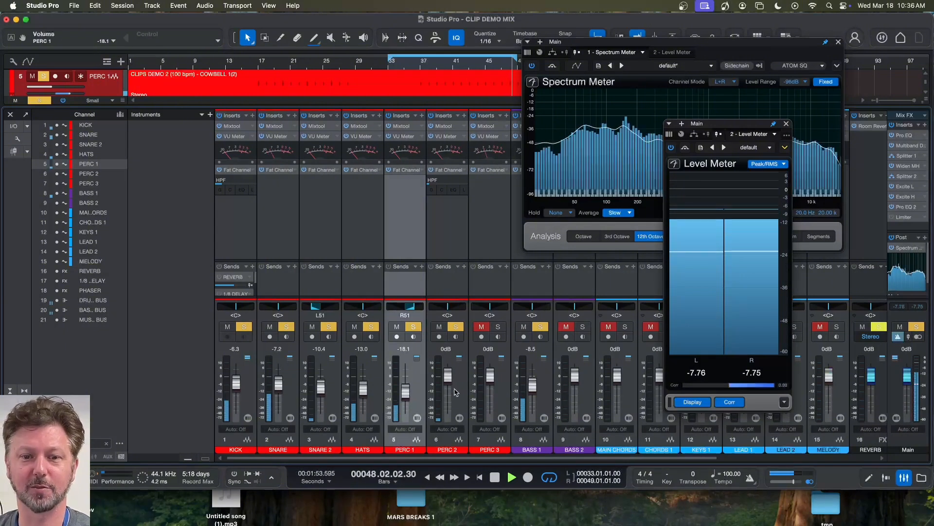
left_click_drag(445, 379, 448, 387)
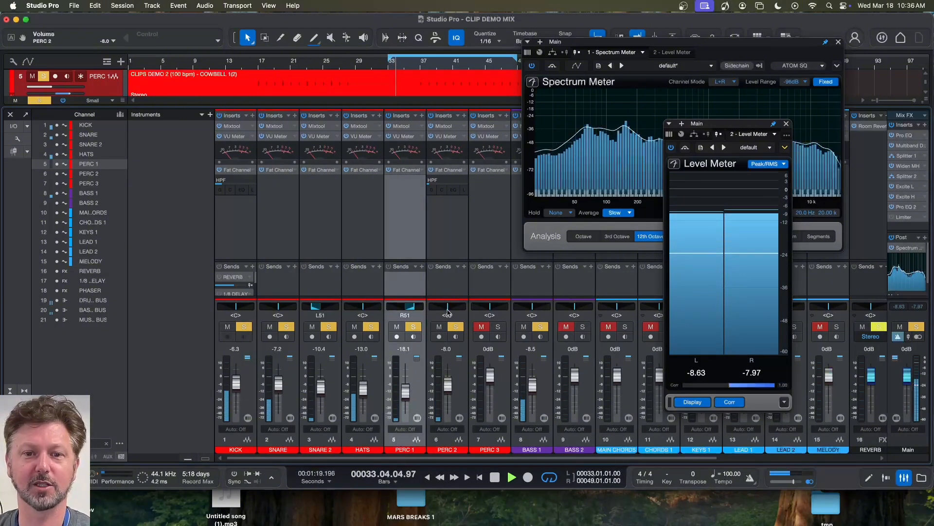
left_click_drag(449, 308, 442, 314)
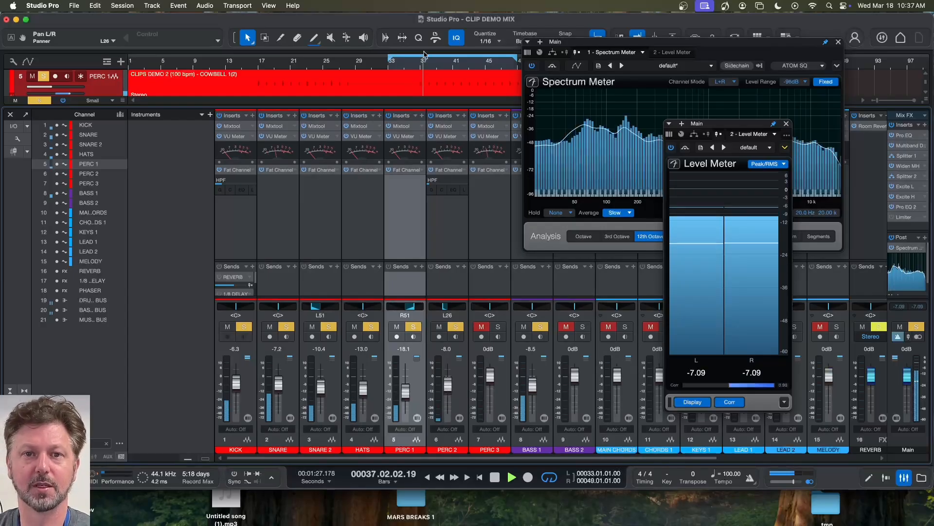
scroll(440, 78, "up", 3)
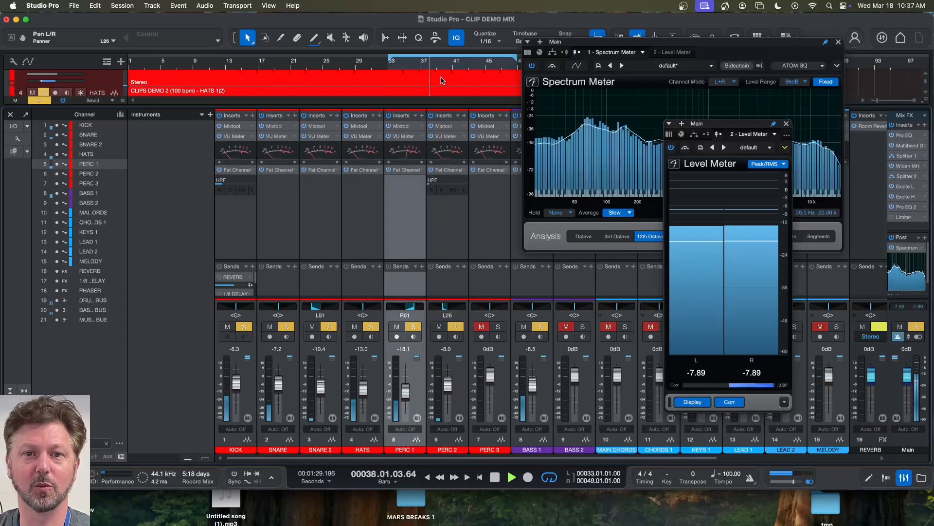
scroll(440, 80, "down", 1)
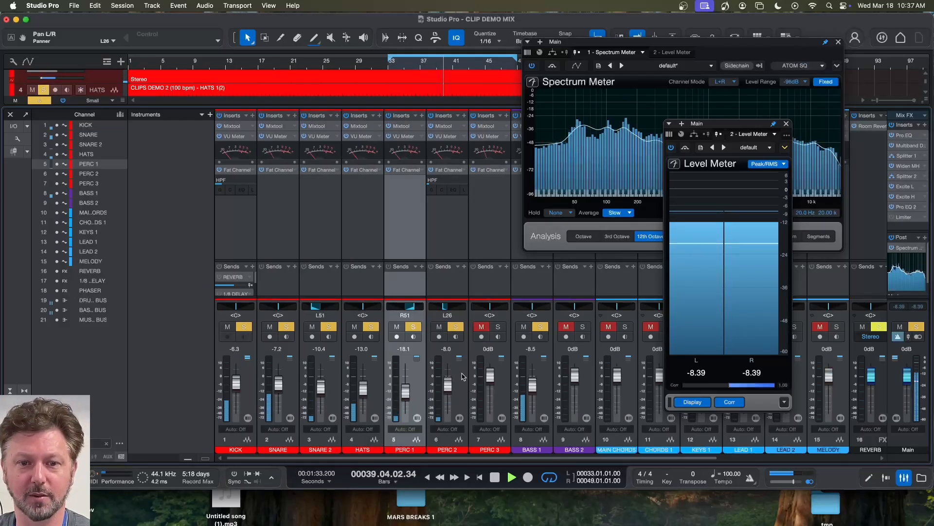
Add PERC 3 to the soloed channels and lower its volume to -10.4 dB
left_click(499, 327)
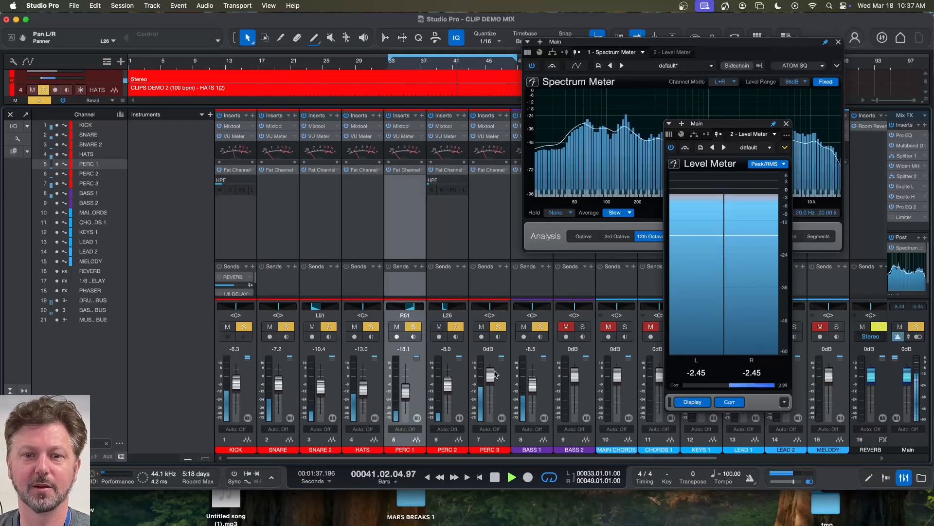
mouse_move(489, 376)
left_mouse_down()
mouse_move(488, 418)
mouse_move(490, 388)
left_mouse_up()
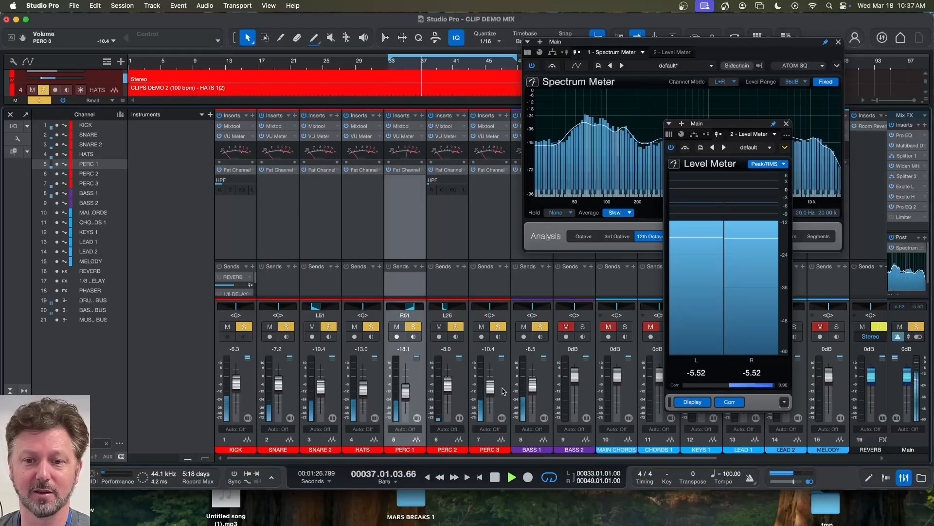
scroll(463, 311, "right", 4)
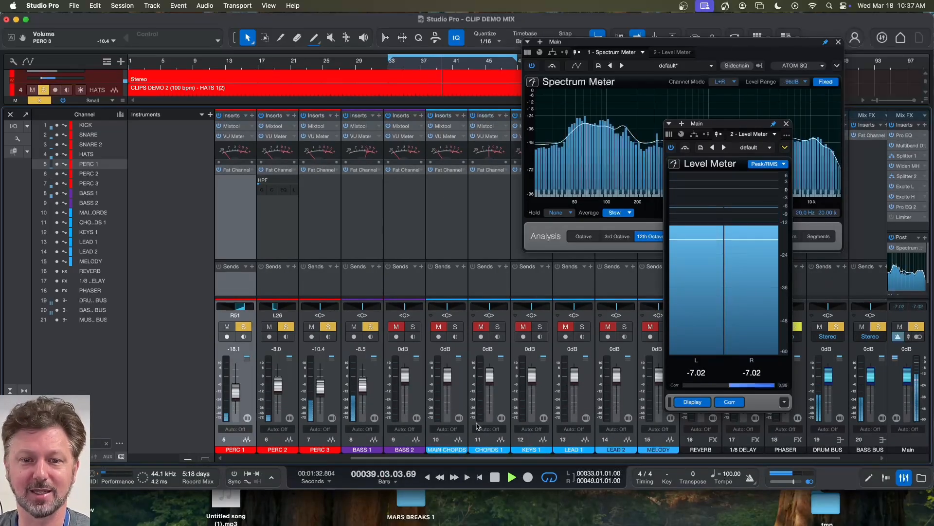
Add MAIN CHORDS to the soloed channels with its volume at -18.1 dB, shortening the loop to bars 33 to 41
left_click(456, 327)
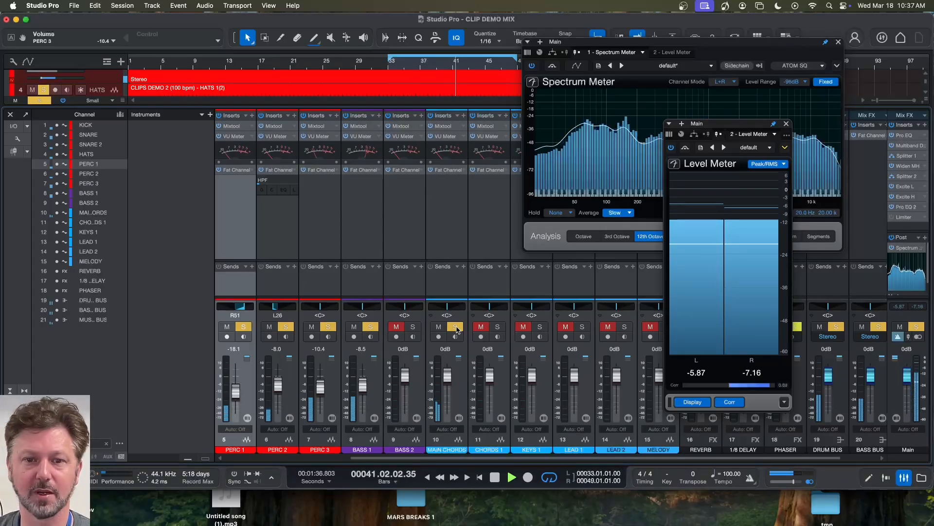
left_click_drag(450, 384, 449, 395)
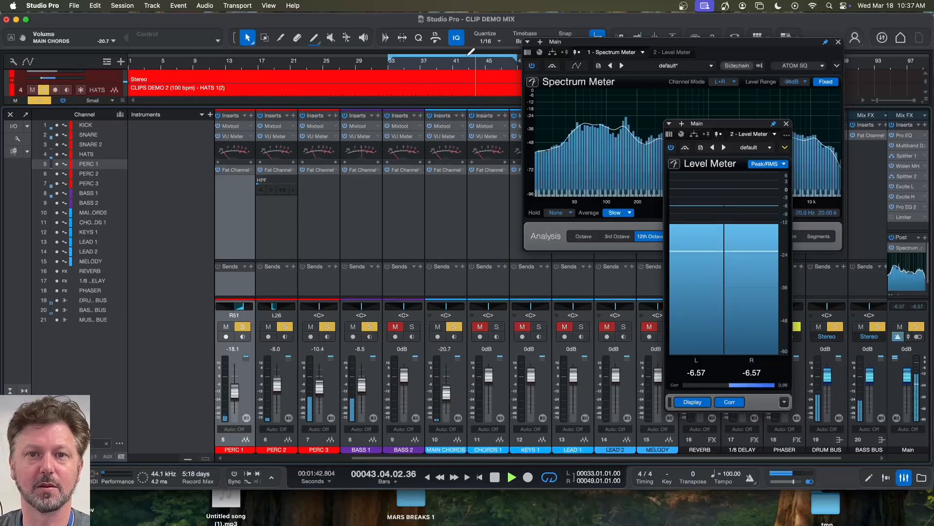
left_click_drag(516, 57, 456, 74)
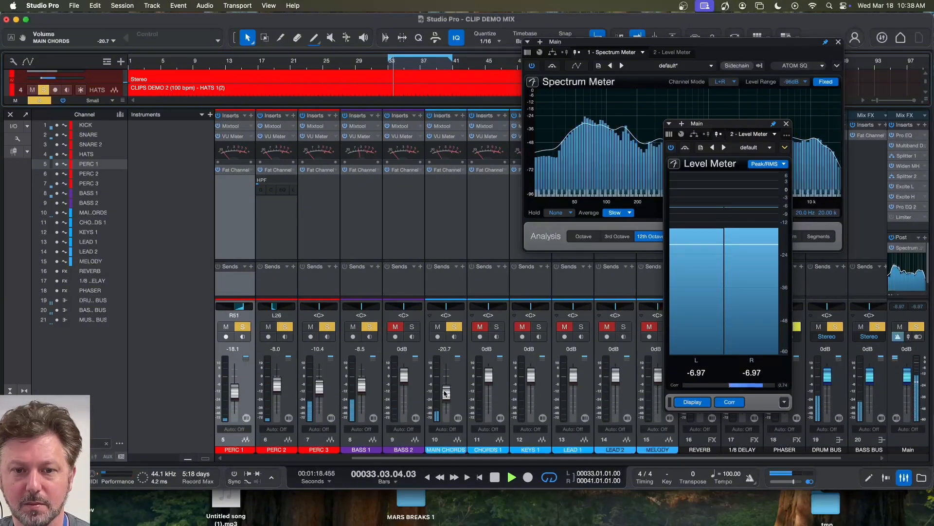
left_click_drag(445, 394, 447, 392)
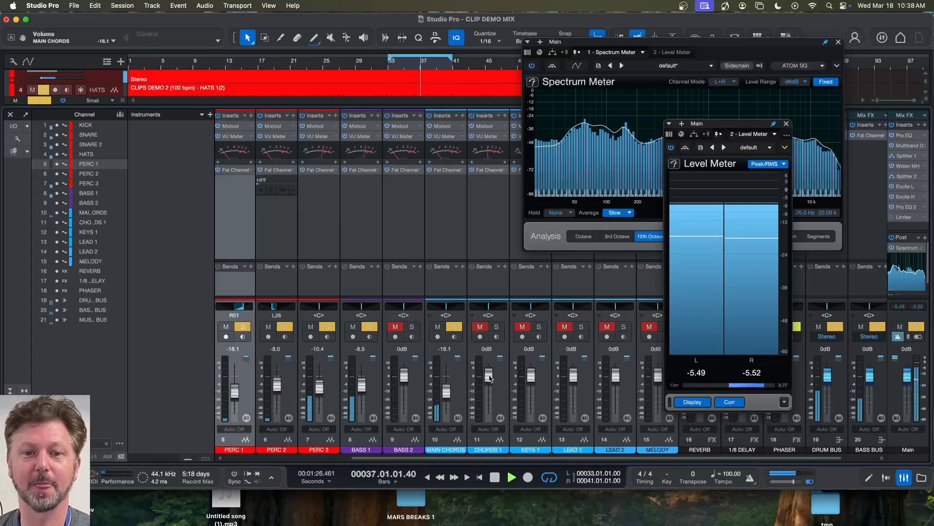
Add CHORDS 1 to the soloed channels at -19.8 dB, and pan MAIN CHORDS to L56 and CHORDS 1 to R53
left_click(496, 328)
left_click_drag(489, 375, 493, 393)
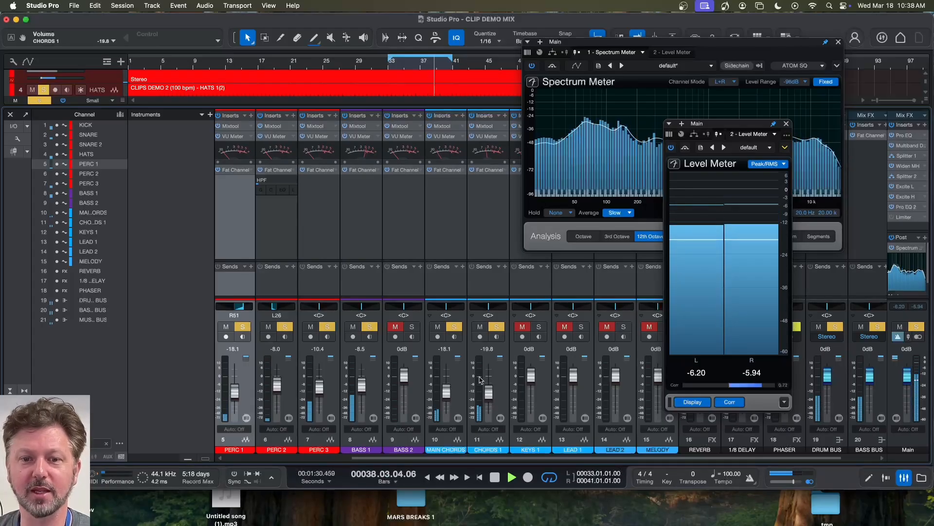
key("space")
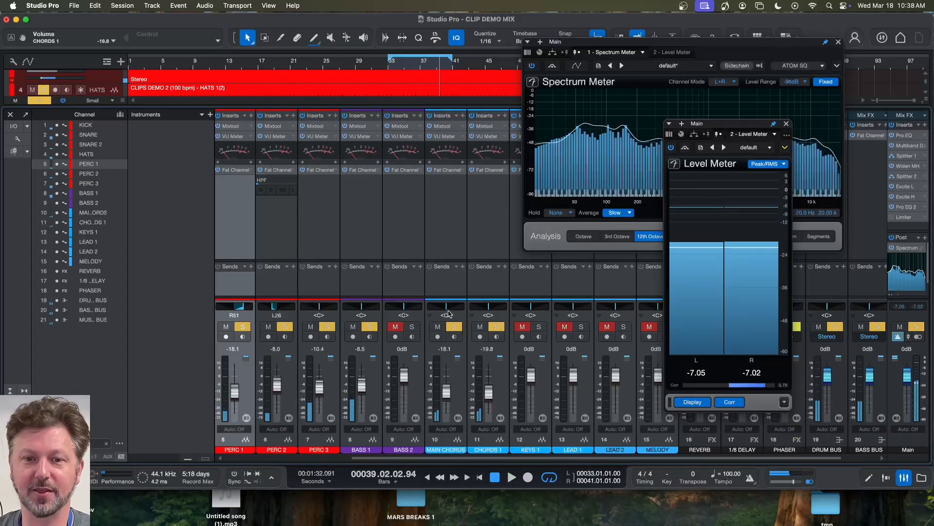
left_click_drag(442, 309, 499, 308)
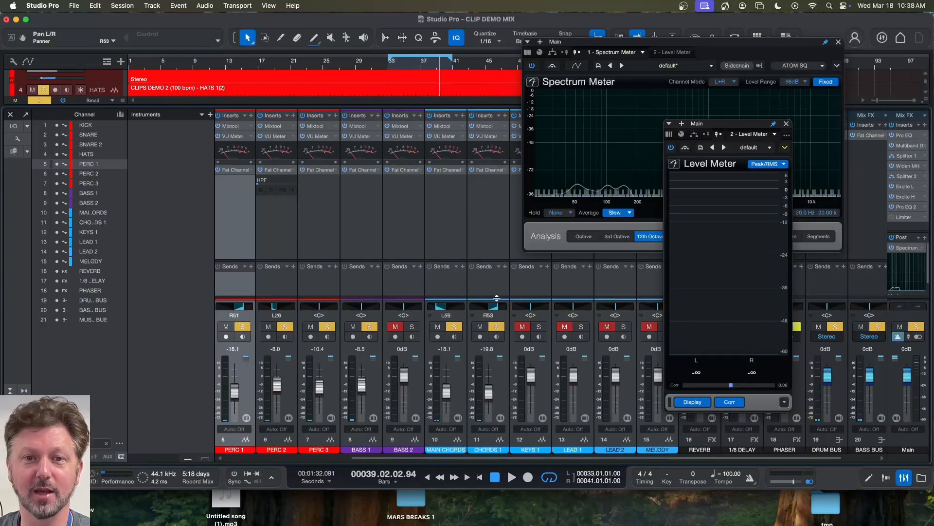
Replay the looped section and lower the CHORDS 1 volume to -25.0 dB
left_click(391, 67)
key("space")
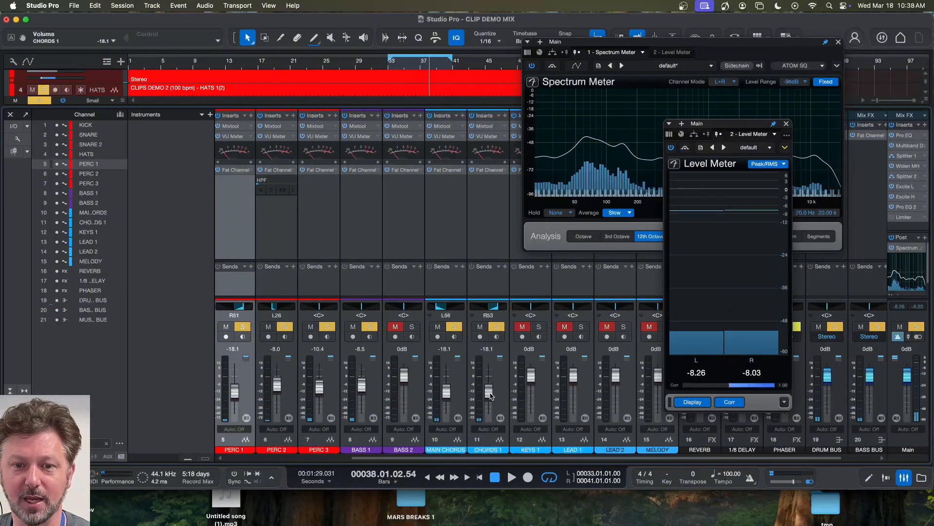
left_click_drag(491, 395, 491, 399)
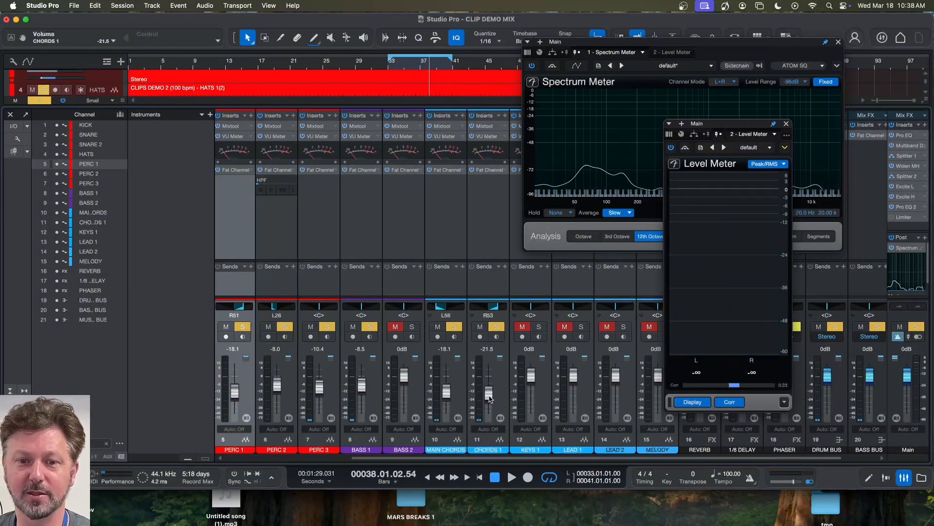
left_click(420, 62)
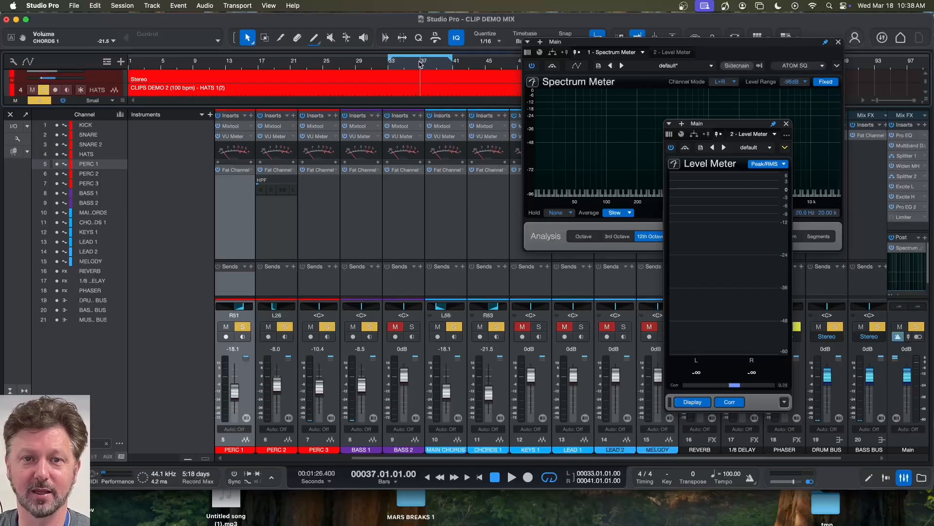
key("space")
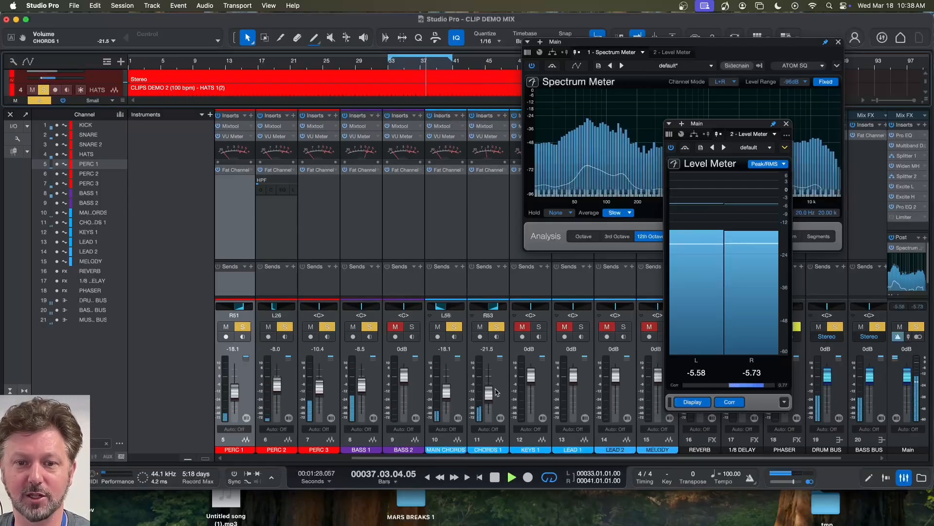
left_click_drag(488, 392, 489, 396)
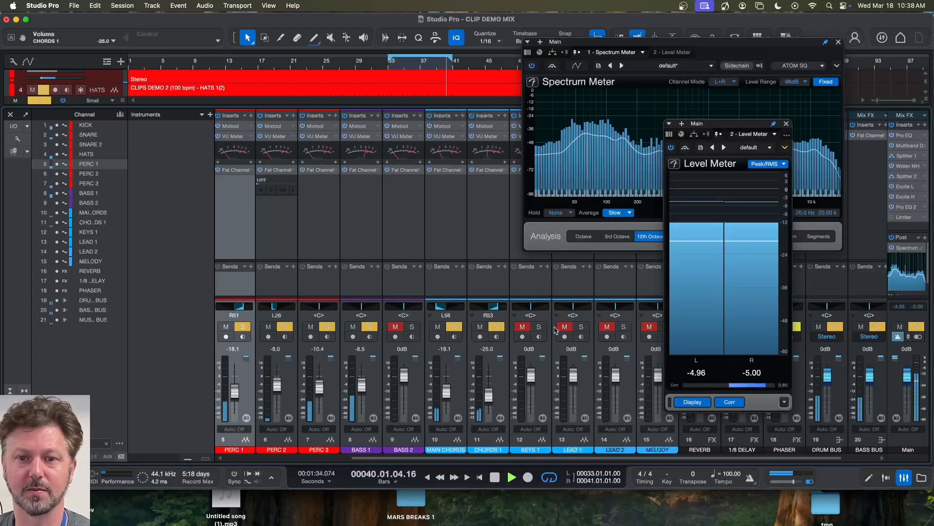
Add KEYS 1 to the soloed channels, switching the solos of CHORDS 1 and MAIN CHORDS off and back on to compare
left_click(539, 326)
left_click(496, 326)
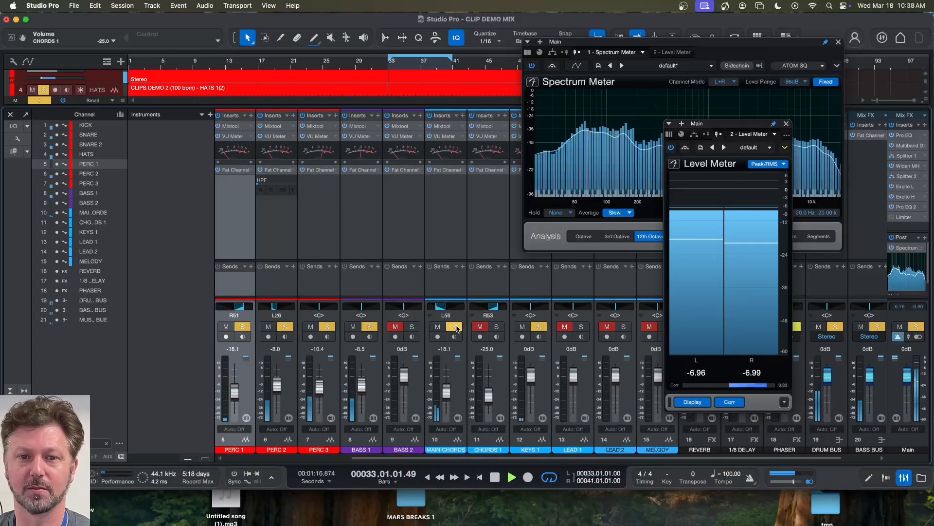
left_click(455, 327)
left_click(454, 326)
left_click(496, 327)
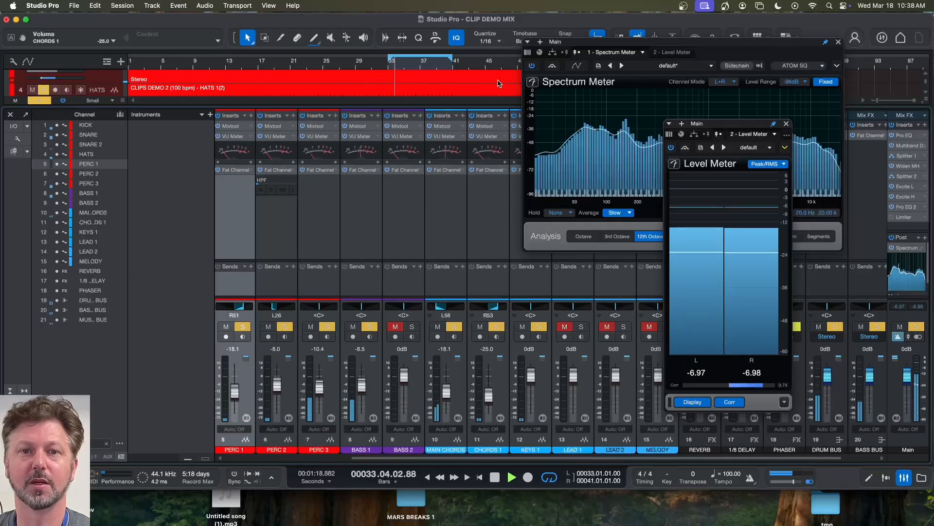
Move the loop to bars 41 to 49 and lower the KEYS 1 volume to -20.7 dB
scroll(533, 362, "right", 2)
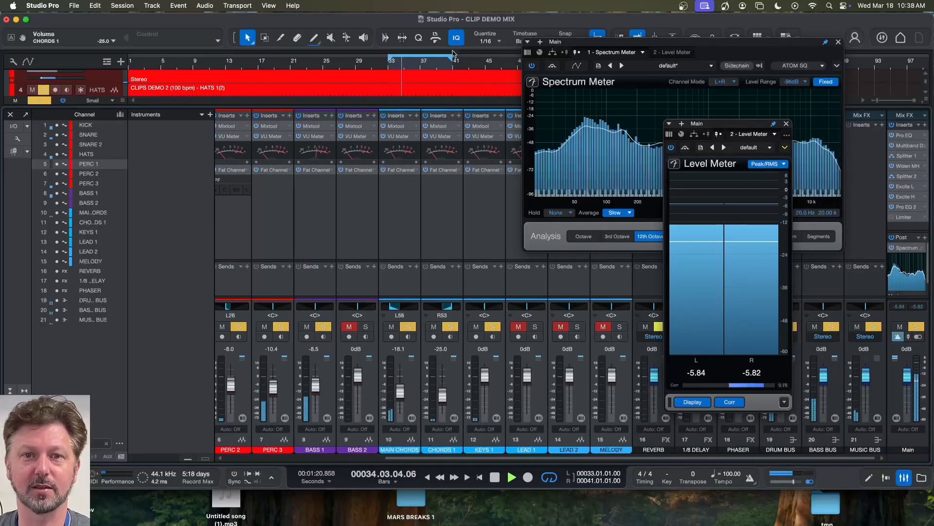
left_click_drag(452, 59, 517, 59)
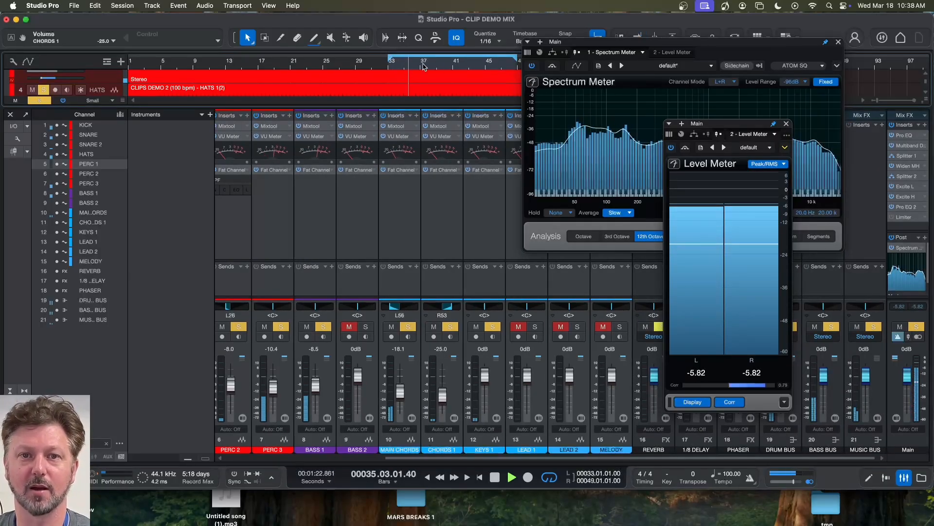
left_click_drag(390, 60, 452, 67)
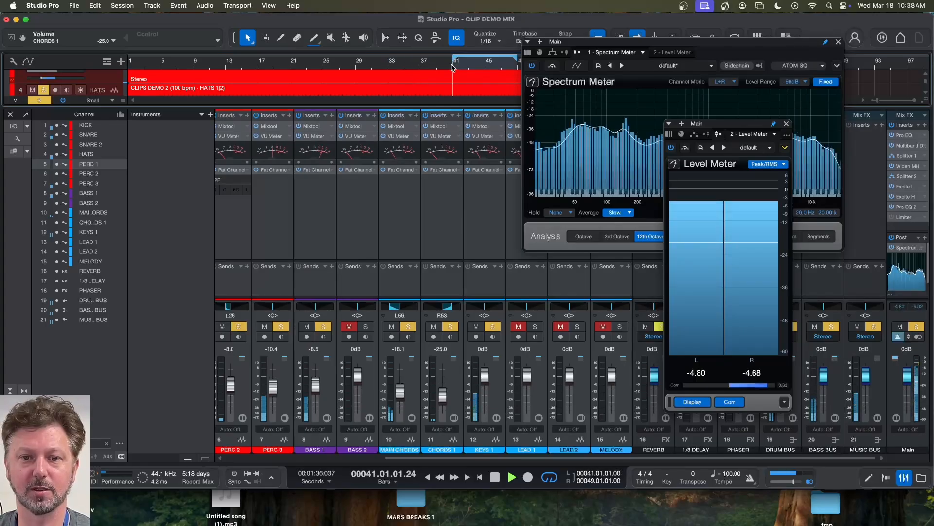
left_click_drag(485, 381, 485, 401)
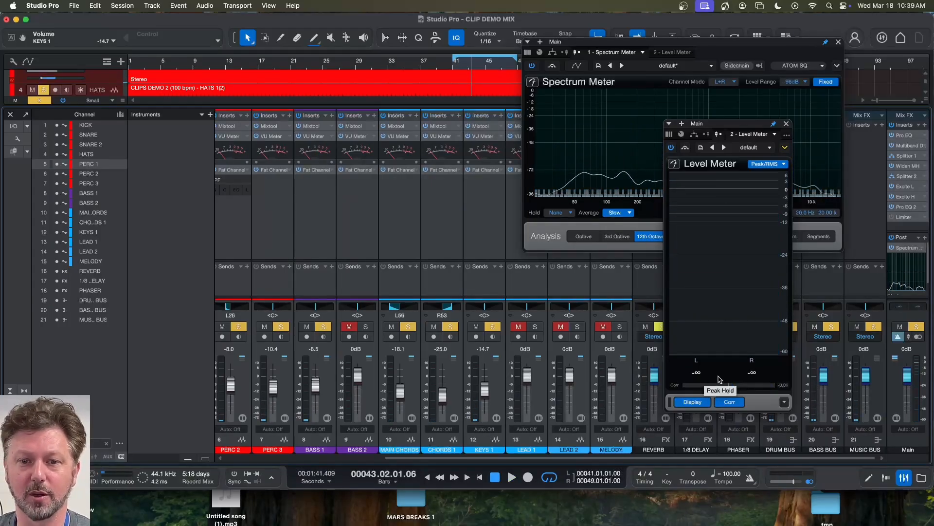
key("space")
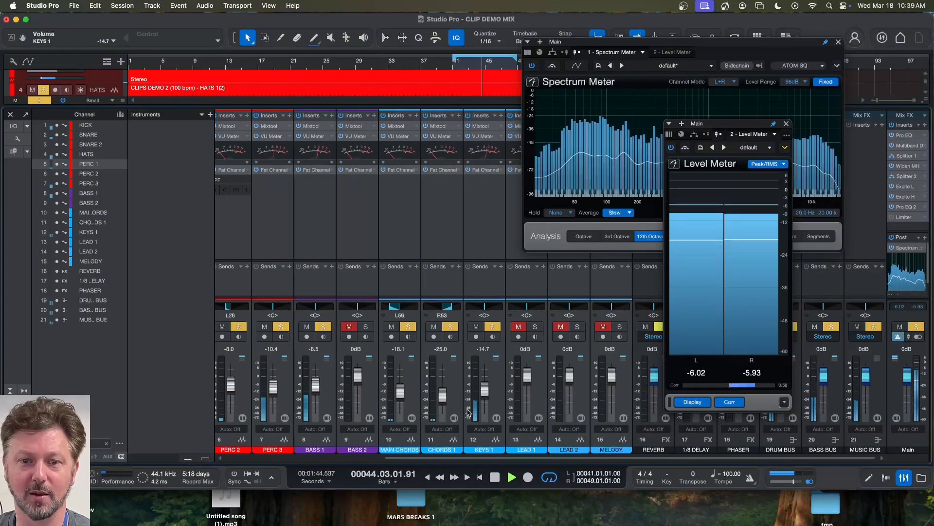
left_click_drag(485, 393, 484, 395)
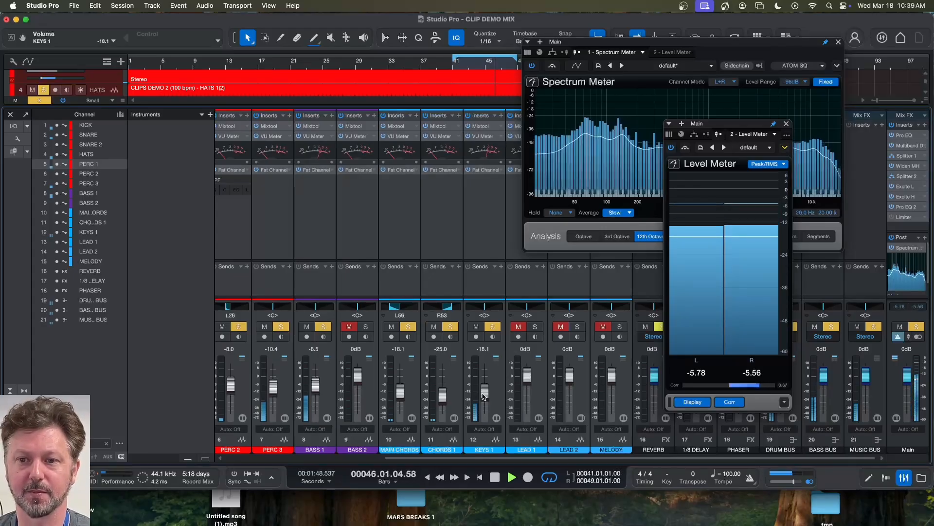
left_click_drag(482, 393, 485, 398)
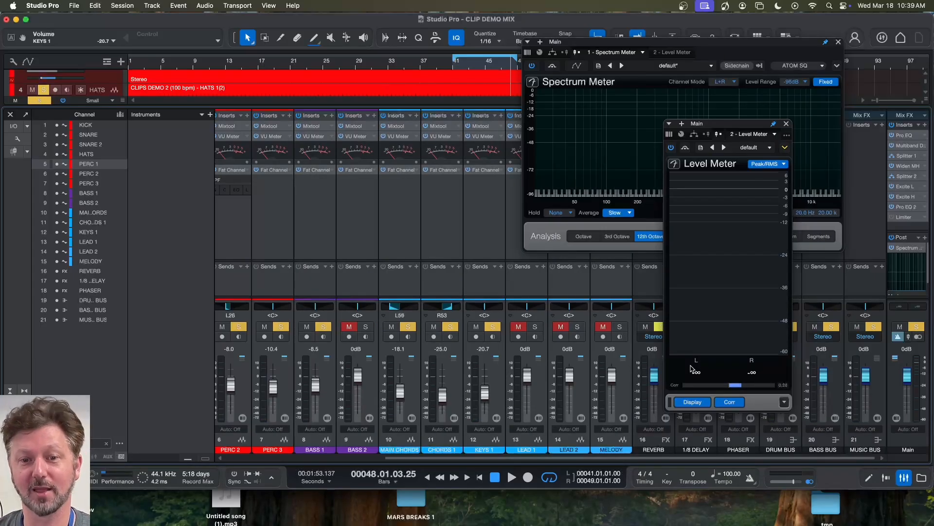
Add LEAD 1 to the soloed channels at -22.4 dB, and pan KEYS 1 to L51 and LEAD 1 to R42
left_click(534, 328)
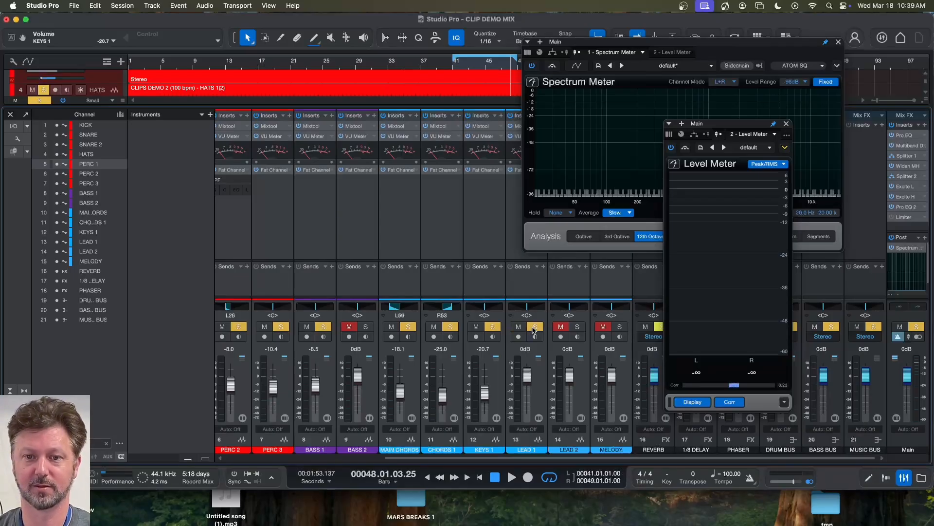
key("space")
left_click(525, 390)
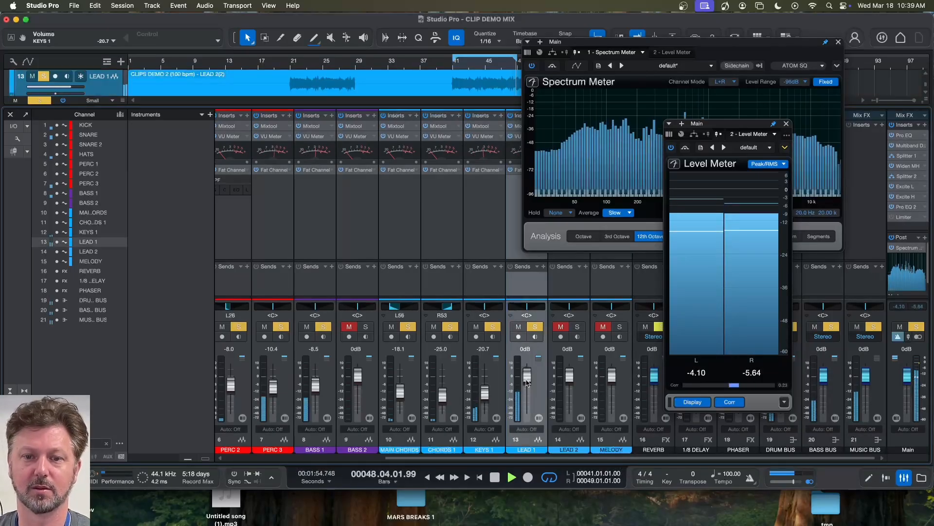
left_click_drag(525, 390, 527, 395)
left_click_drag(528, 309, 477, 310)
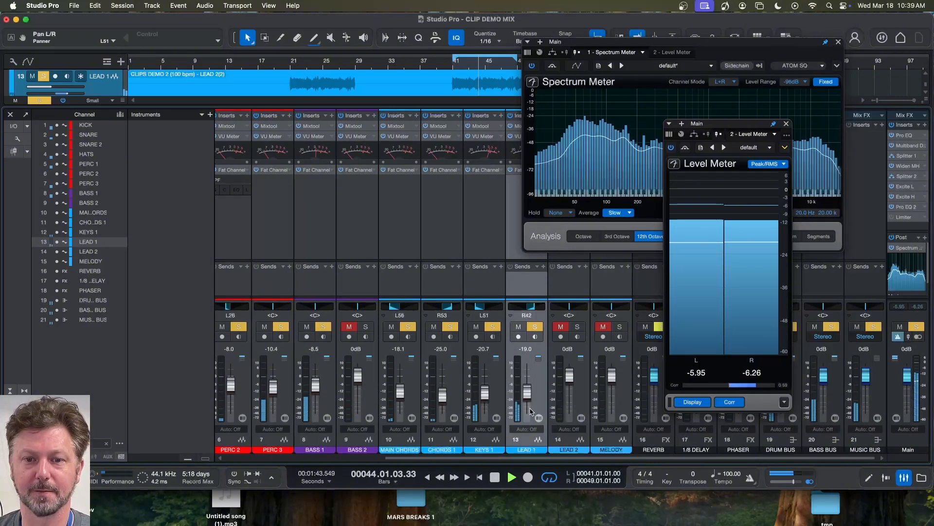
left_click_drag(530, 398, 530, 401)
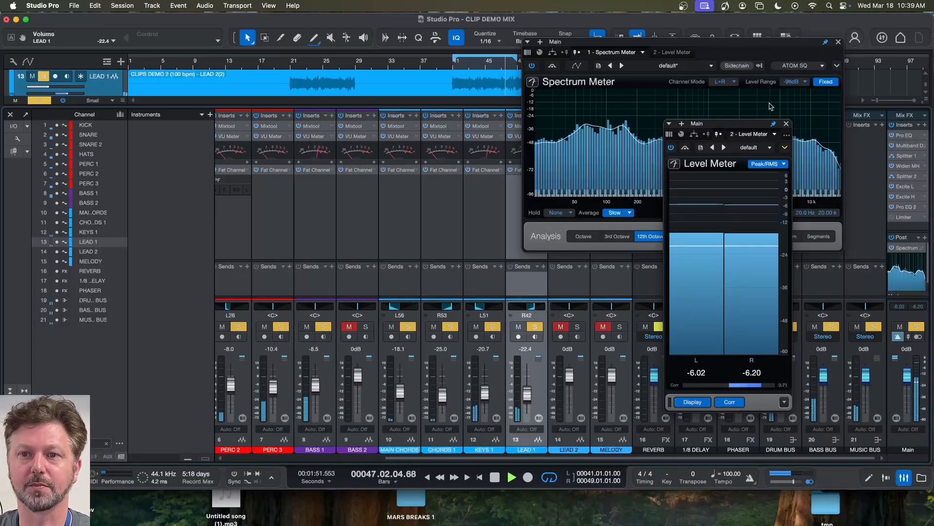
Stop playback and move the Level Meter and Spectrum Meter windows clear of the lead, melody and effects channels
key("space")
left_click_drag(746, 125, 107, 200)
left_click_drag(827, 43, 332, 26)
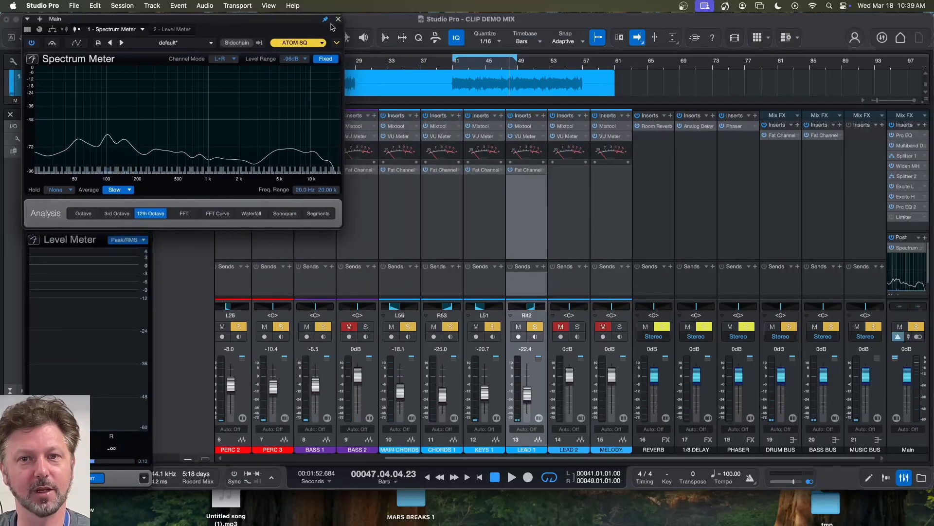
Add LEAD 2 to the soloed channels and lower its volume to -19.0 dB during playback
left_click(535, 76)
scroll(535, 76, "down", 5)
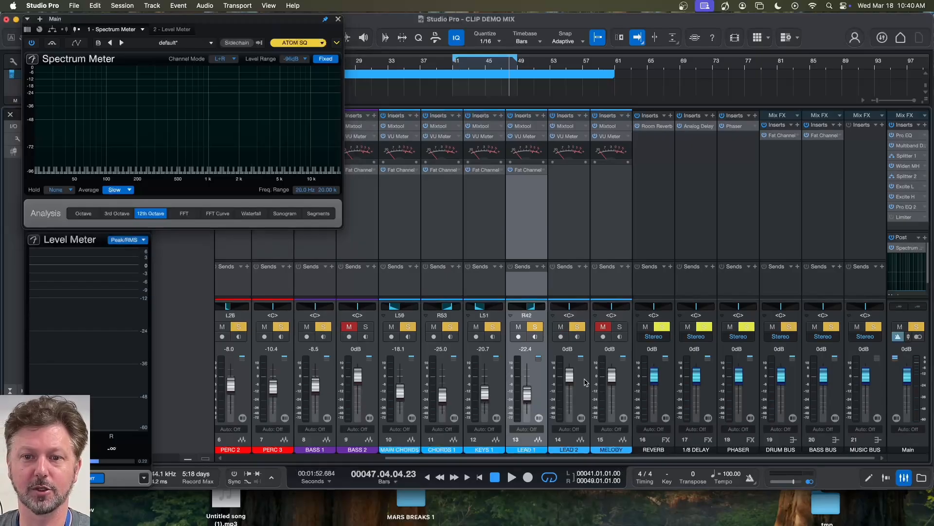
key("space")
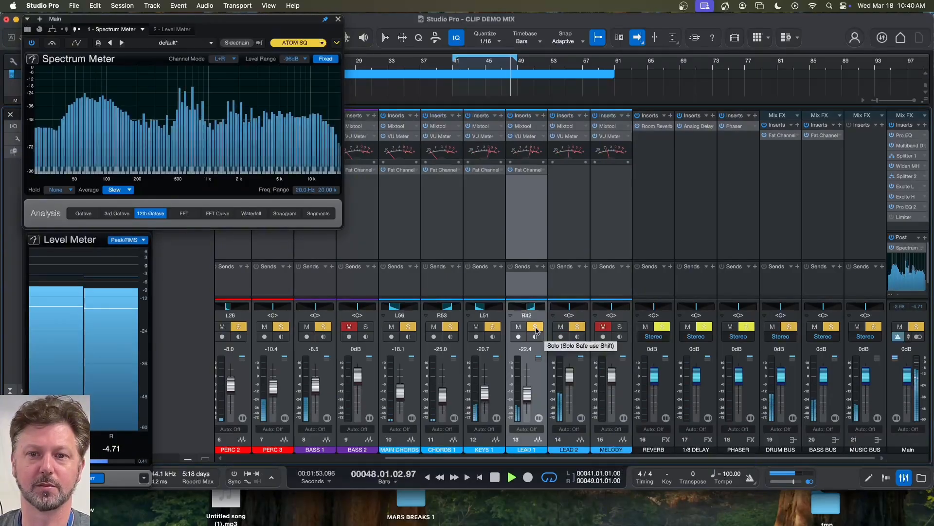
left_click_drag(570, 377, 571, 394)
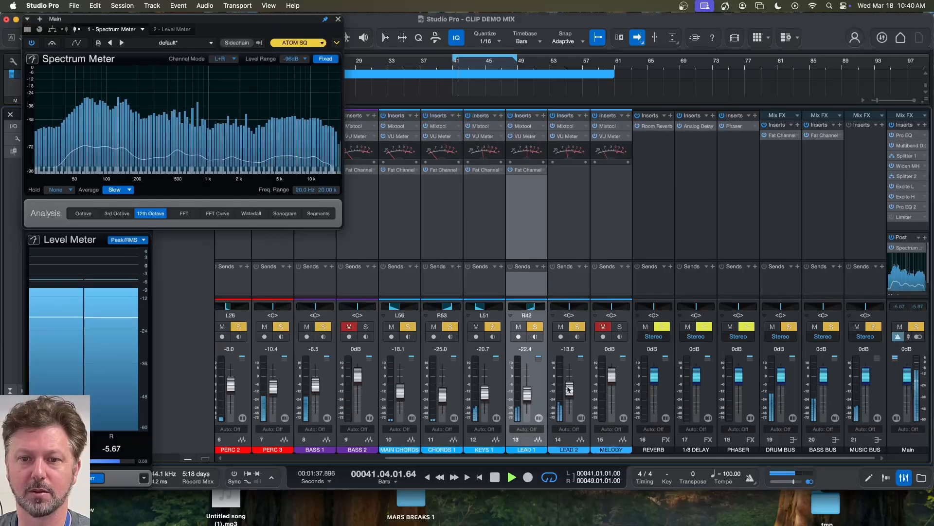
left_click_drag(570, 389, 569, 395)
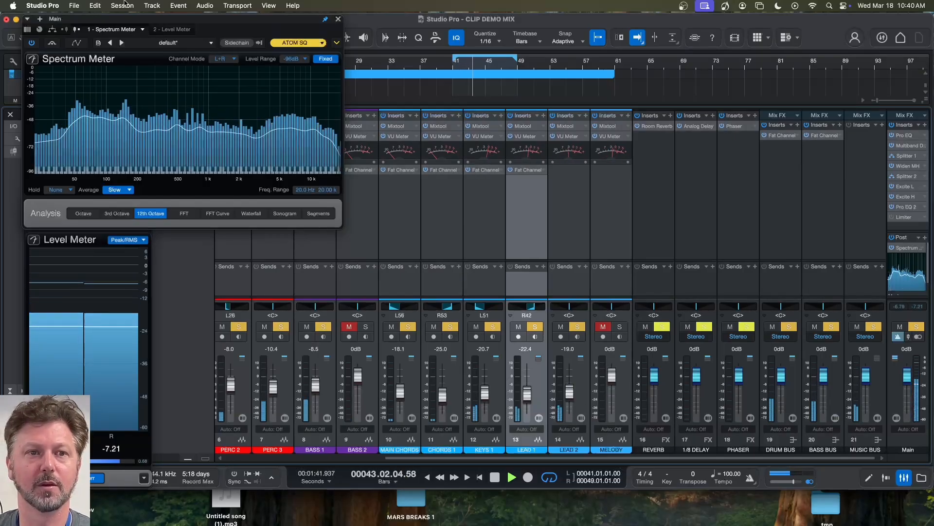
Bring the Spectrum Meter over the mixer to check the spectrum during playback, and close its window
left_click_drag(125, 21, 392, 93)
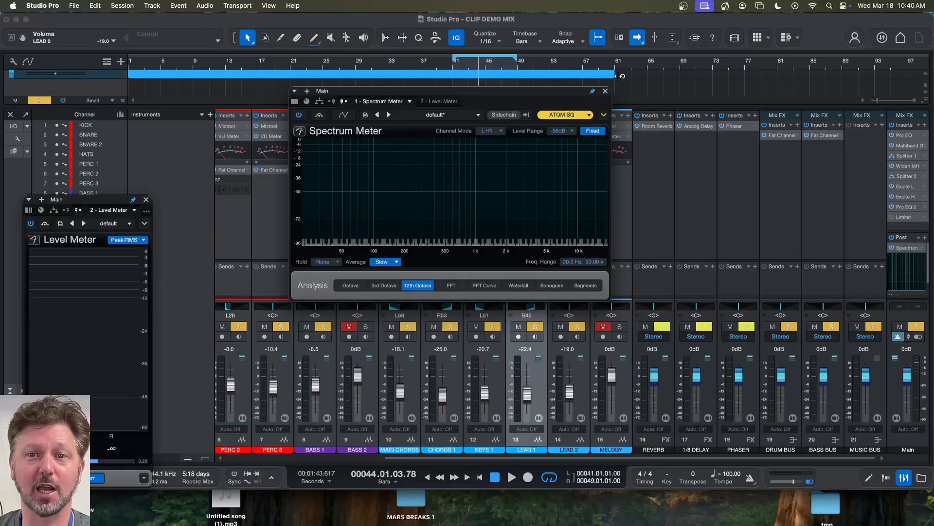
key("space")
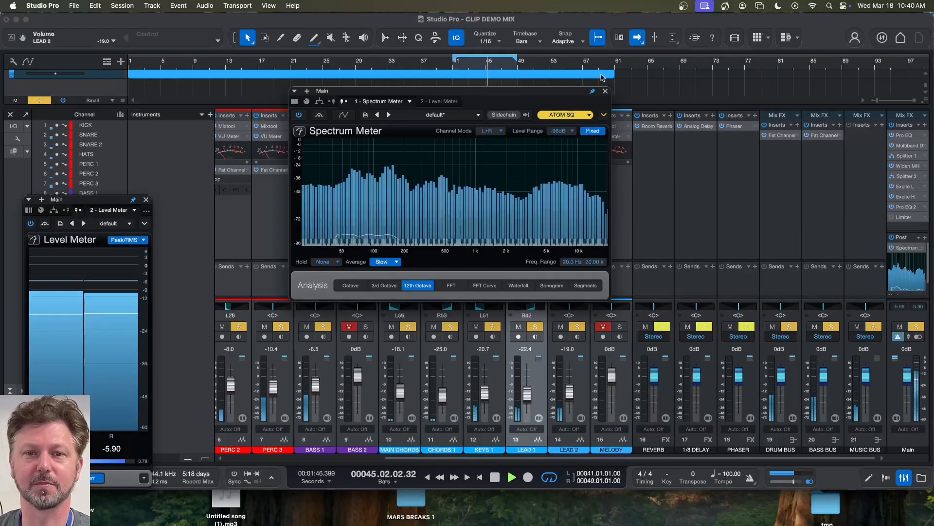
left_click(606, 90)
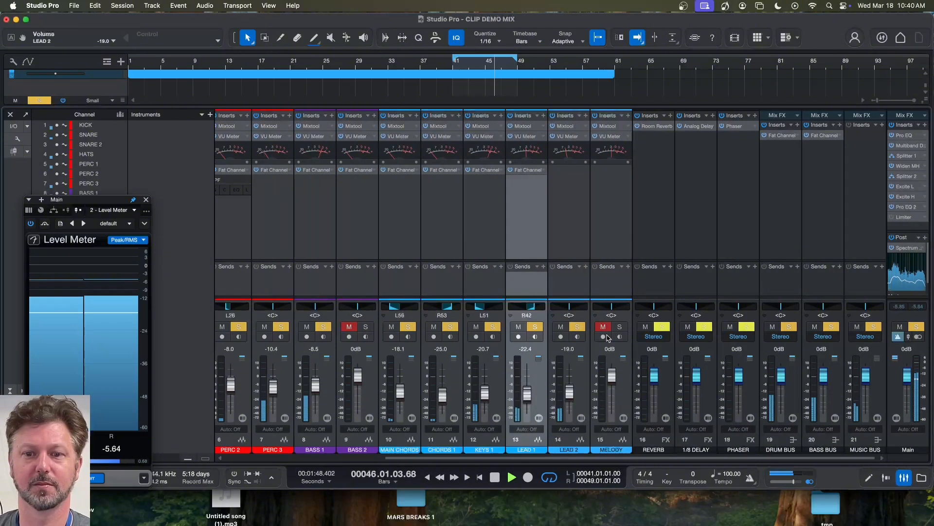
Add MELODY to the soloed channels, with its volume at -16.4 dB and its pan at L62
left_click_drag(612, 375, 616, 394)
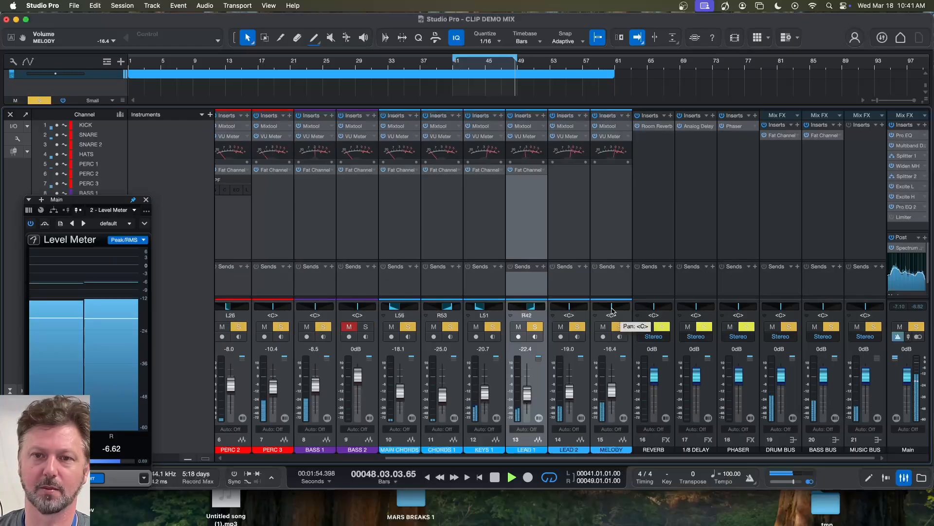
left_click_drag(612, 311, 601, 311)
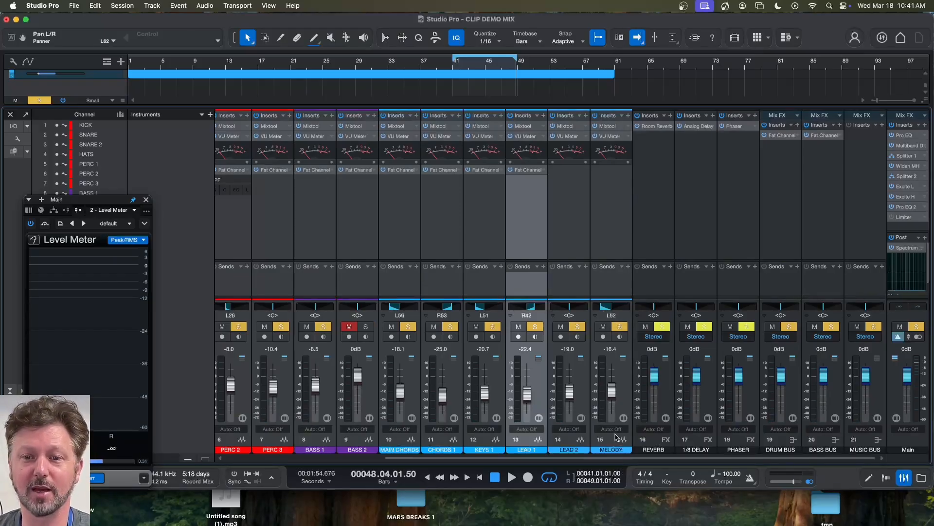
key("space")
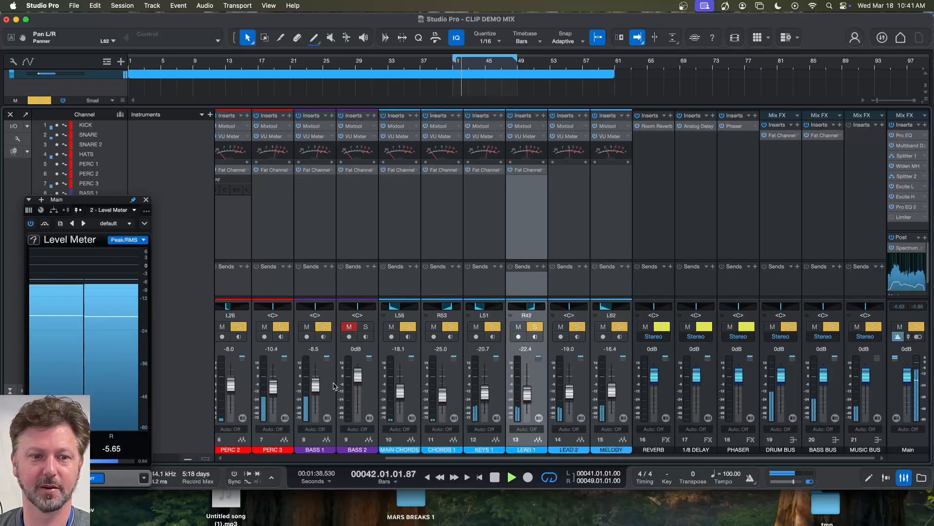
Check the Main output on the Level Meter, close it, and look over the channel levels across the mixer
left_click_drag(86, 202, 560, 106)
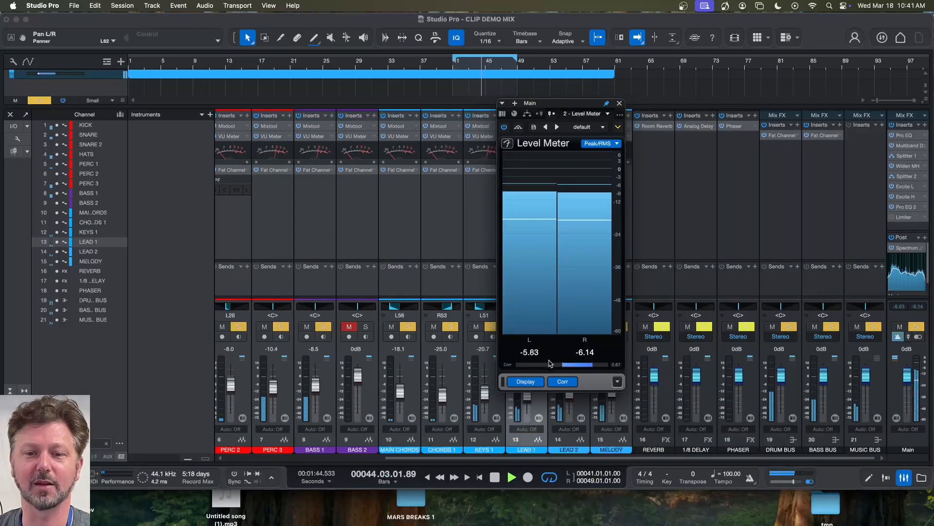
left_click(620, 105)
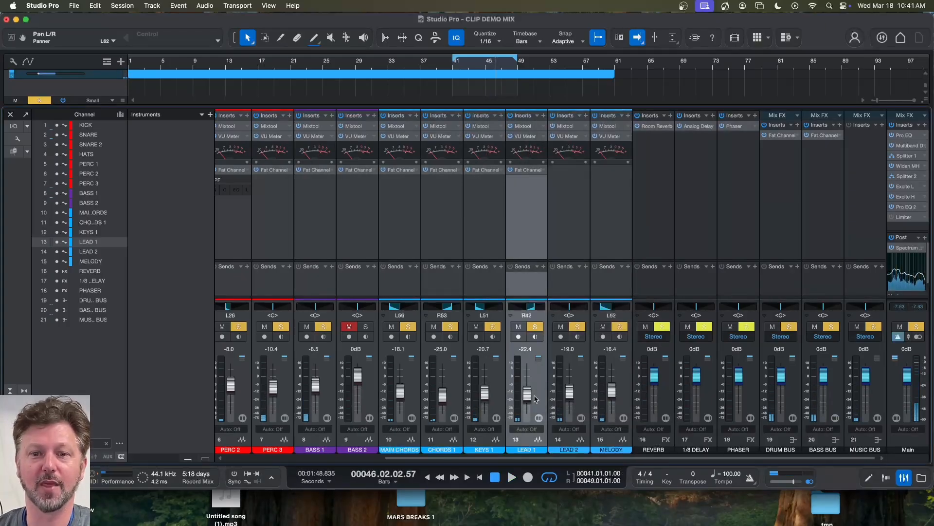
scroll(497, 395, "left", 5)
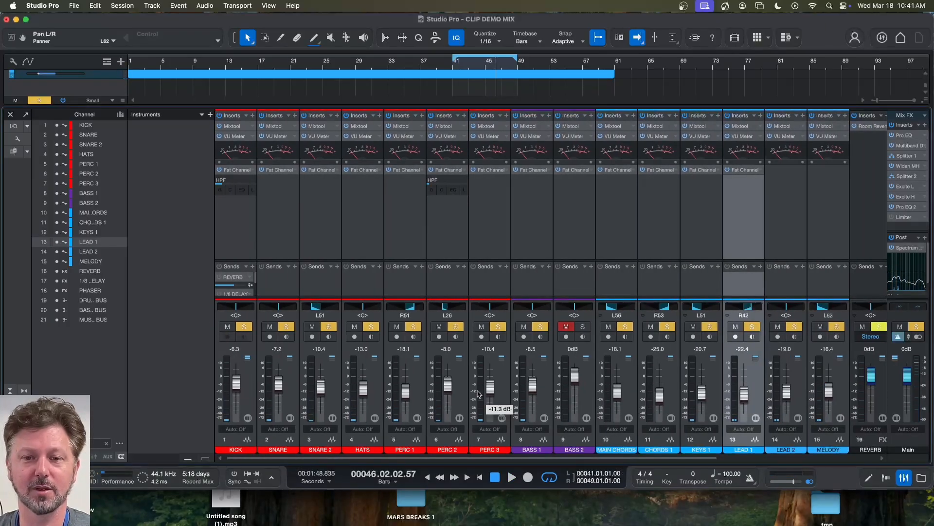
scroll(482, 391, "right", 5)
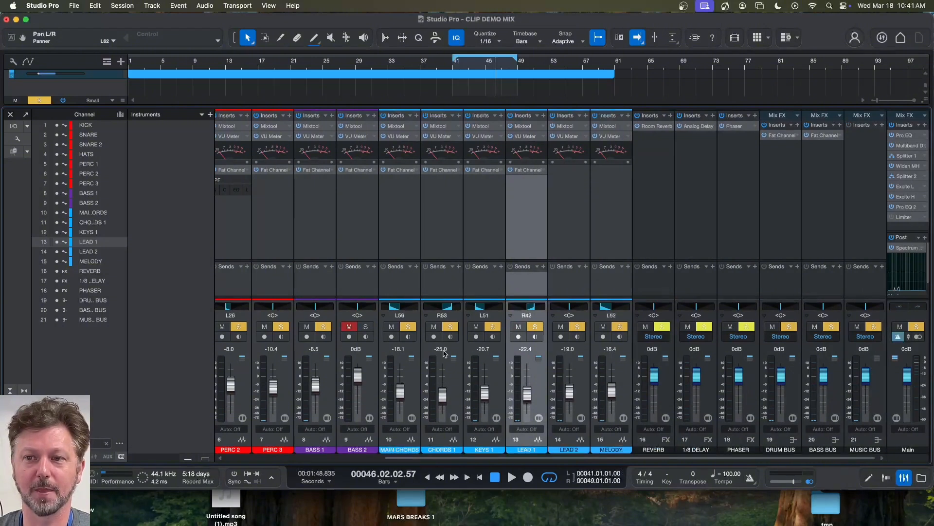